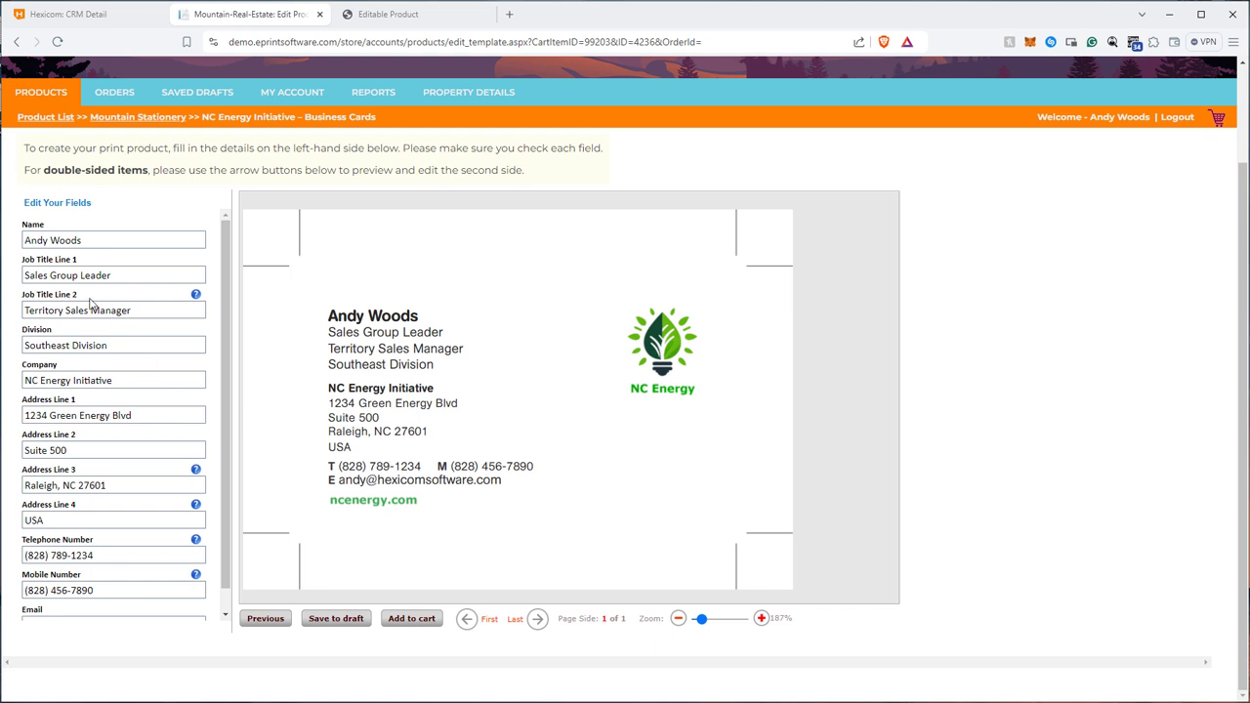
Clear the Job Title Line 2 and Telephone Number fields on the business card form.
triple_click(156, 310)
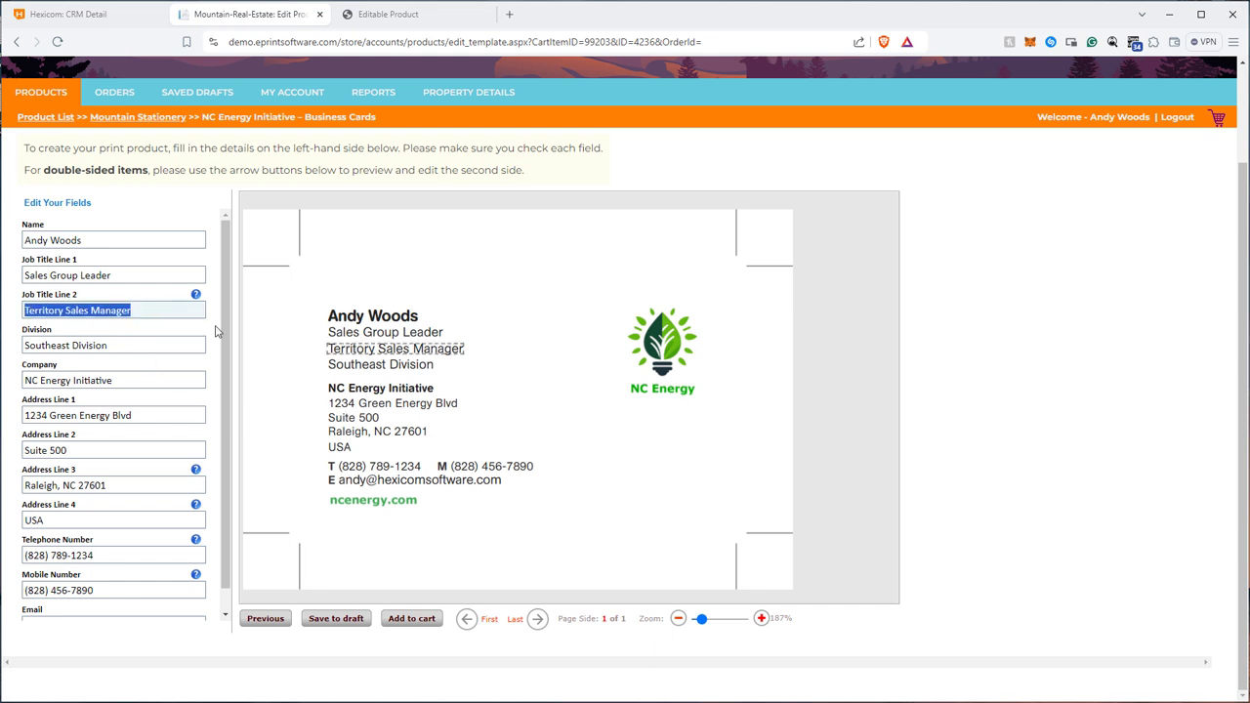
key(BackSpace)
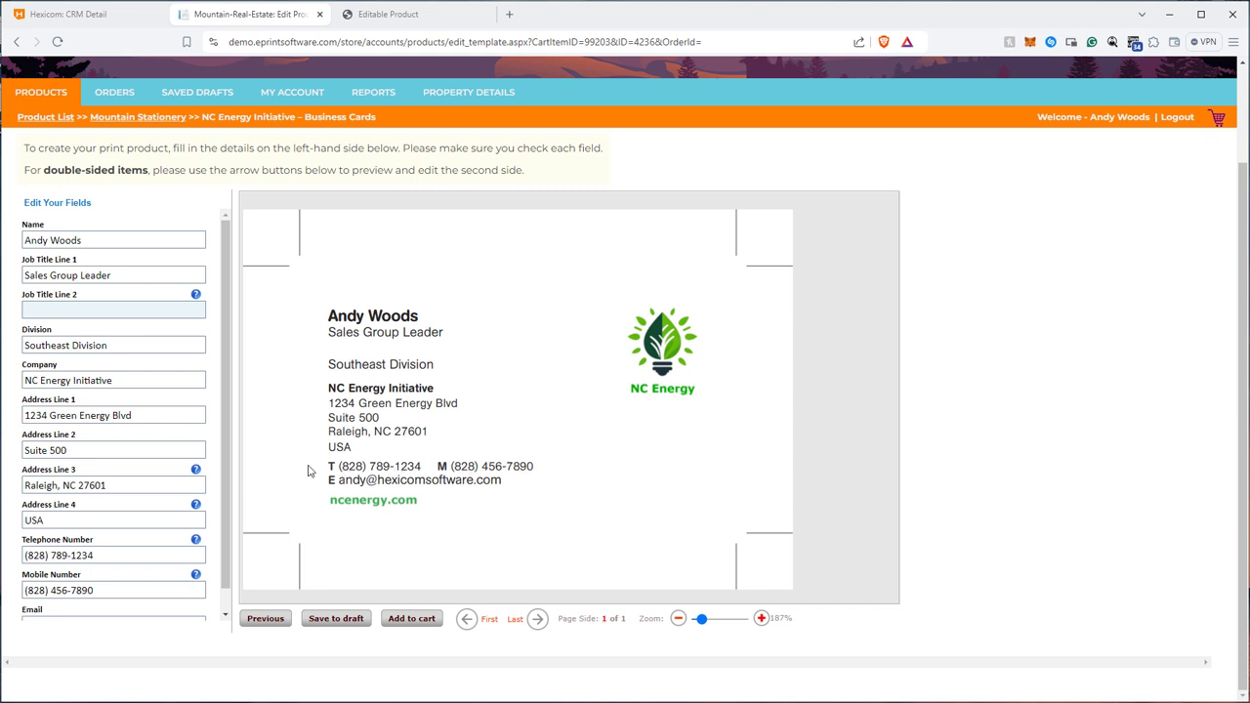
drag(154, 552, 88, 539)
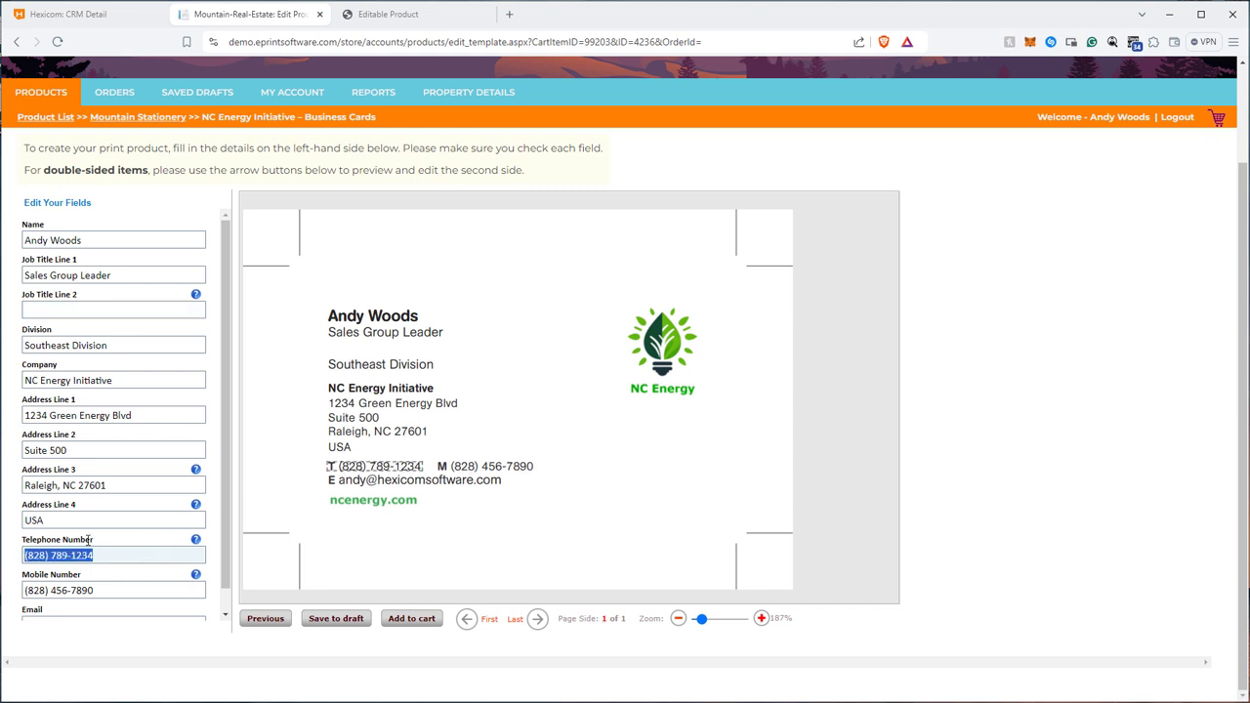
key(BackSpace)
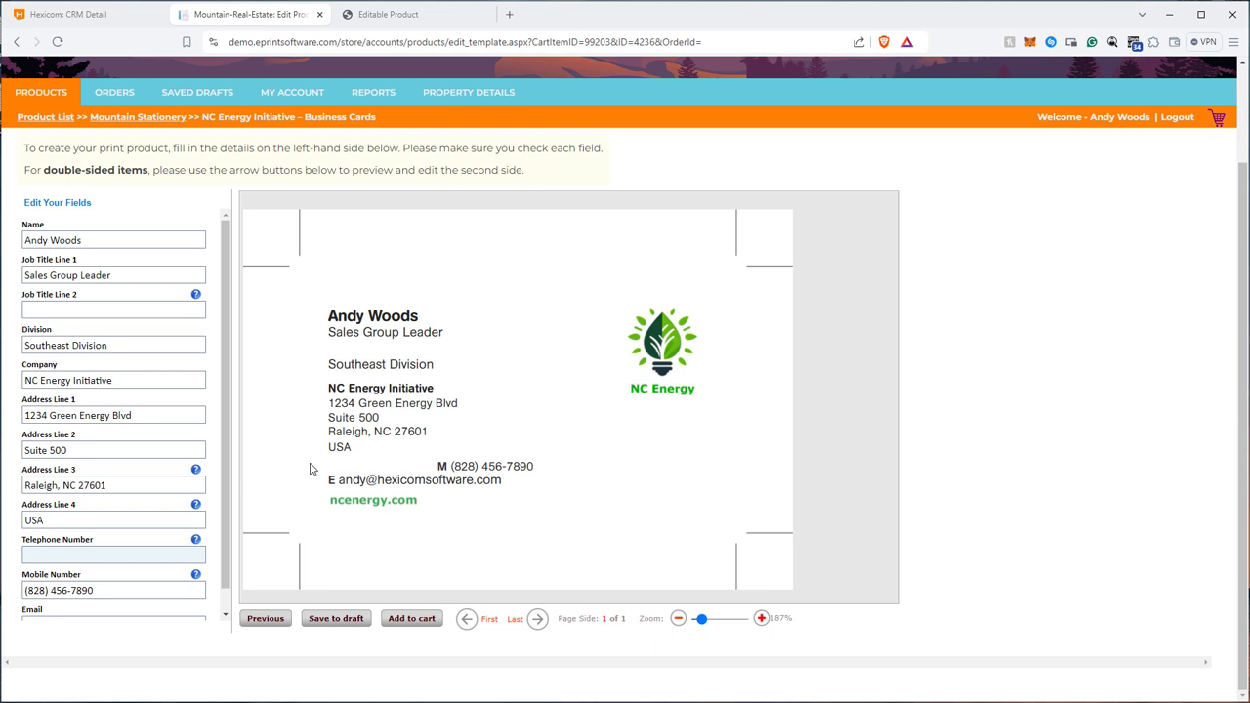
In the template editor, show the layout position of the #Department# field and start a new group named Name.
click(396, 14)
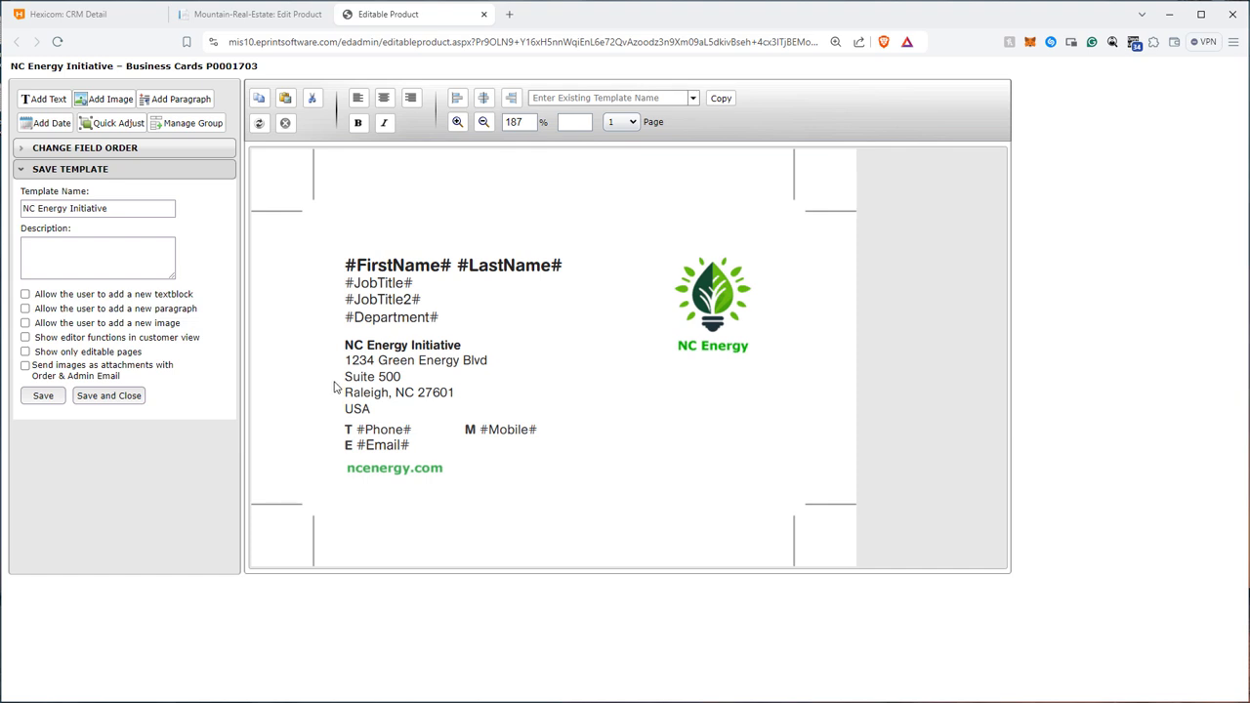
click(369, 325)
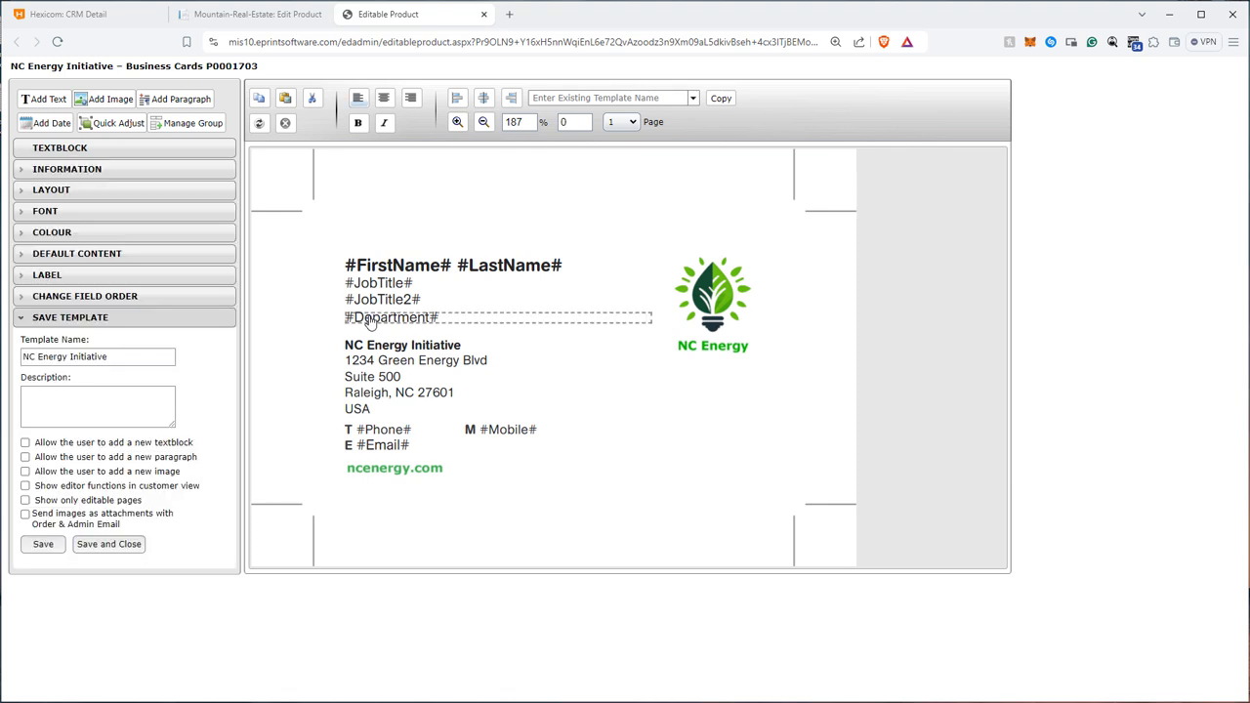
click(106, 195)
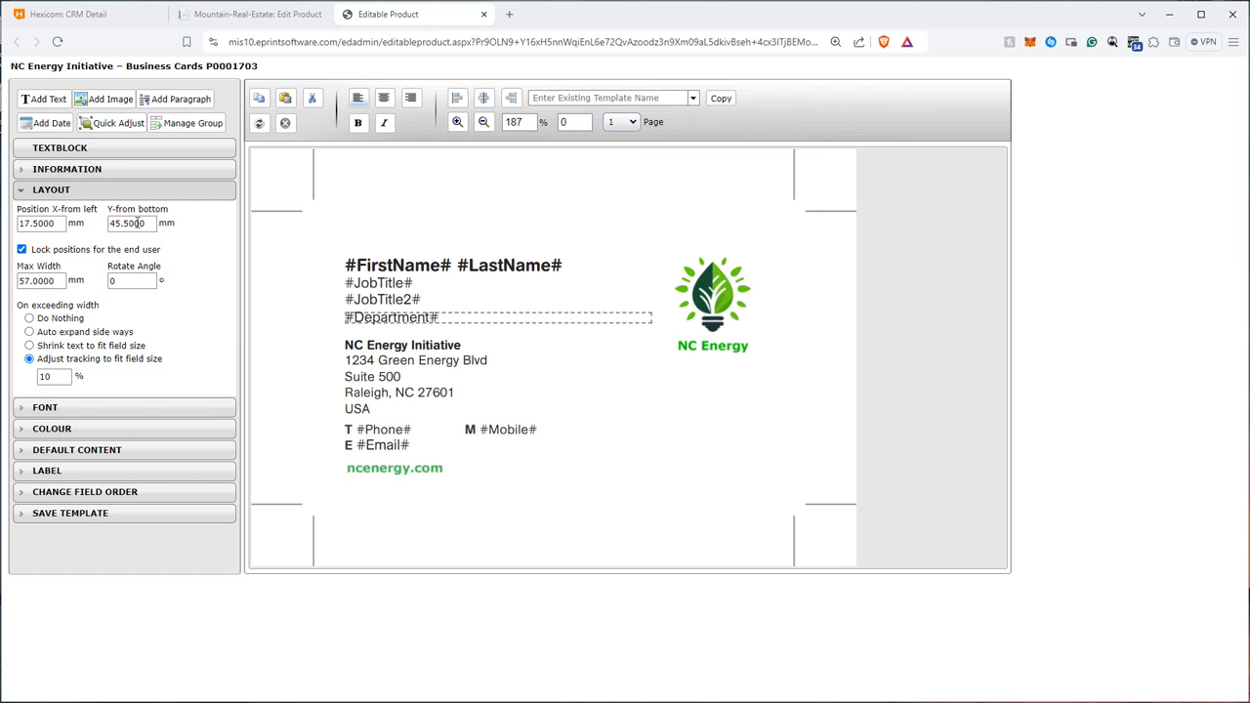
click(195, 124)
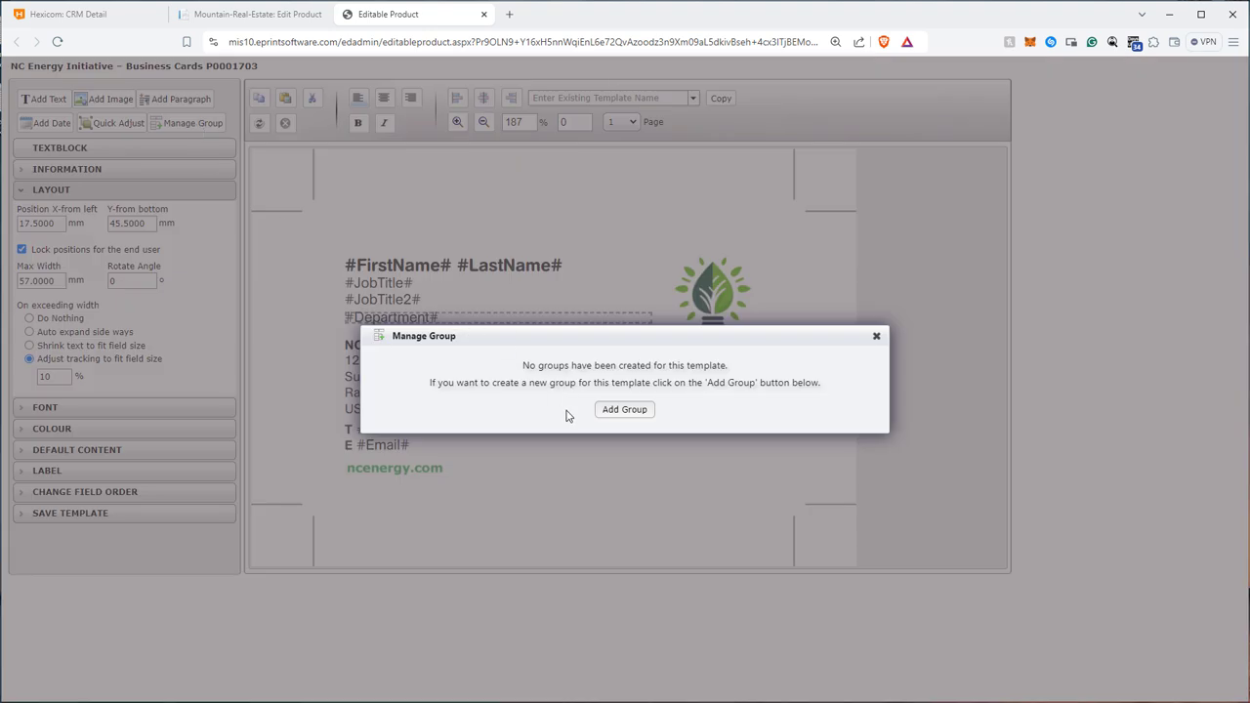
click(627, 412)
double_click(367, 222)
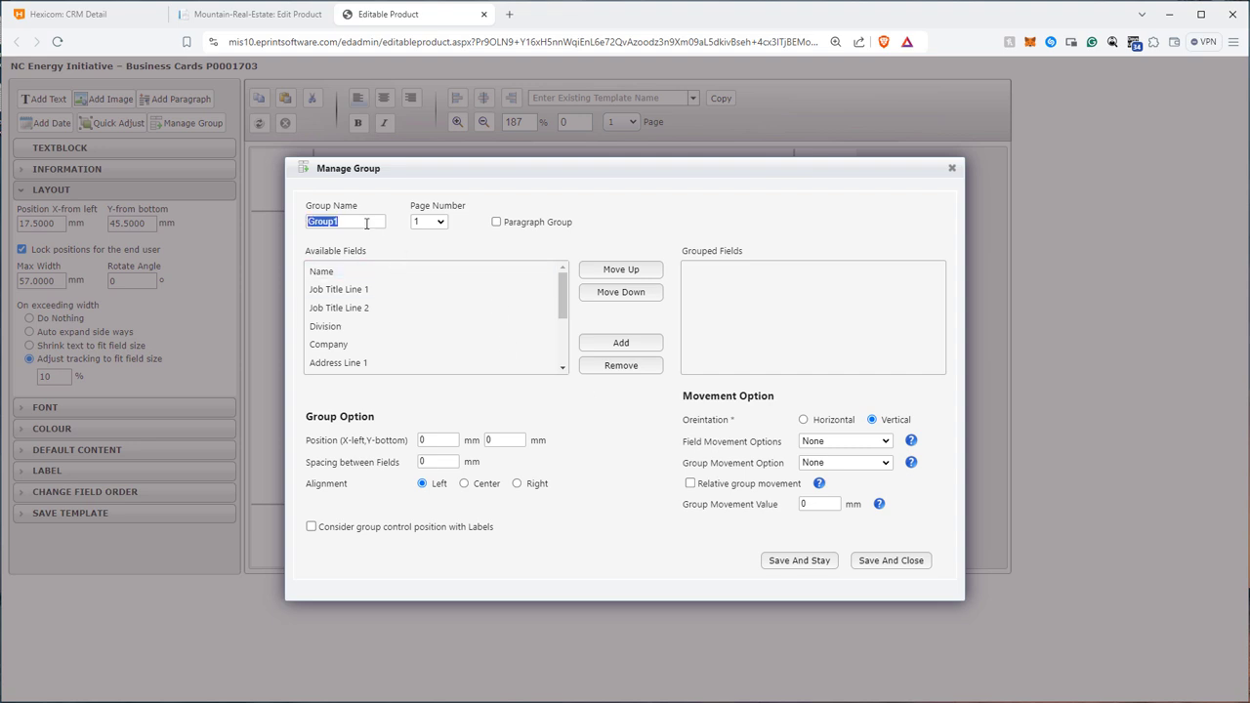
text(Name)
Add the Name, Job Title Line 1, Job Title Line 2 and Division fields to the Name group.
click(411, 275)
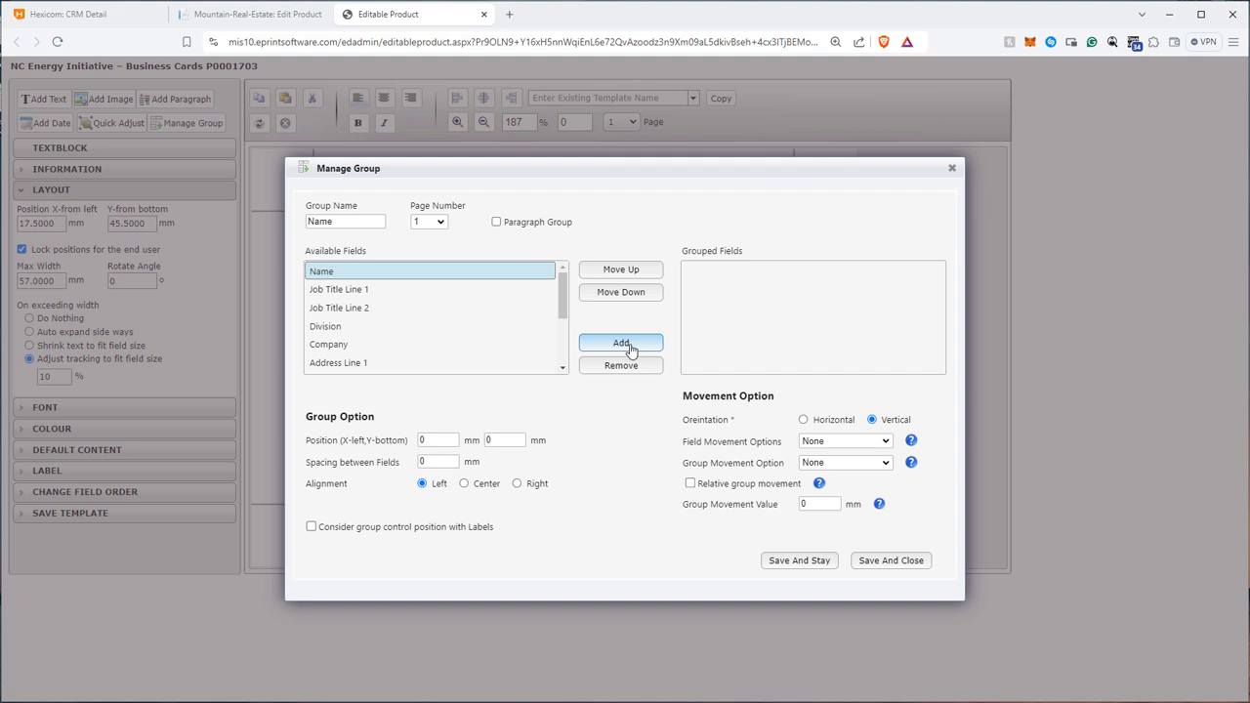
click(632, 347)
click(455, 275)
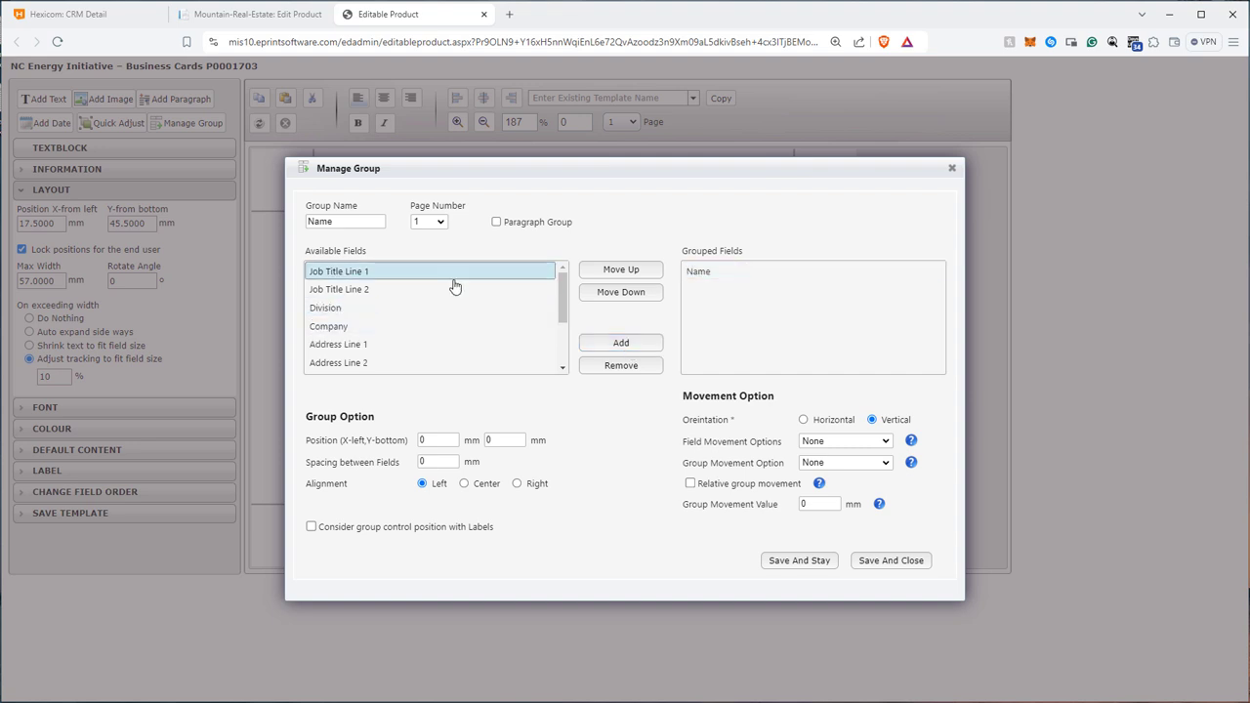
click(619, 342)
click(399, 280)
click(620, 343)
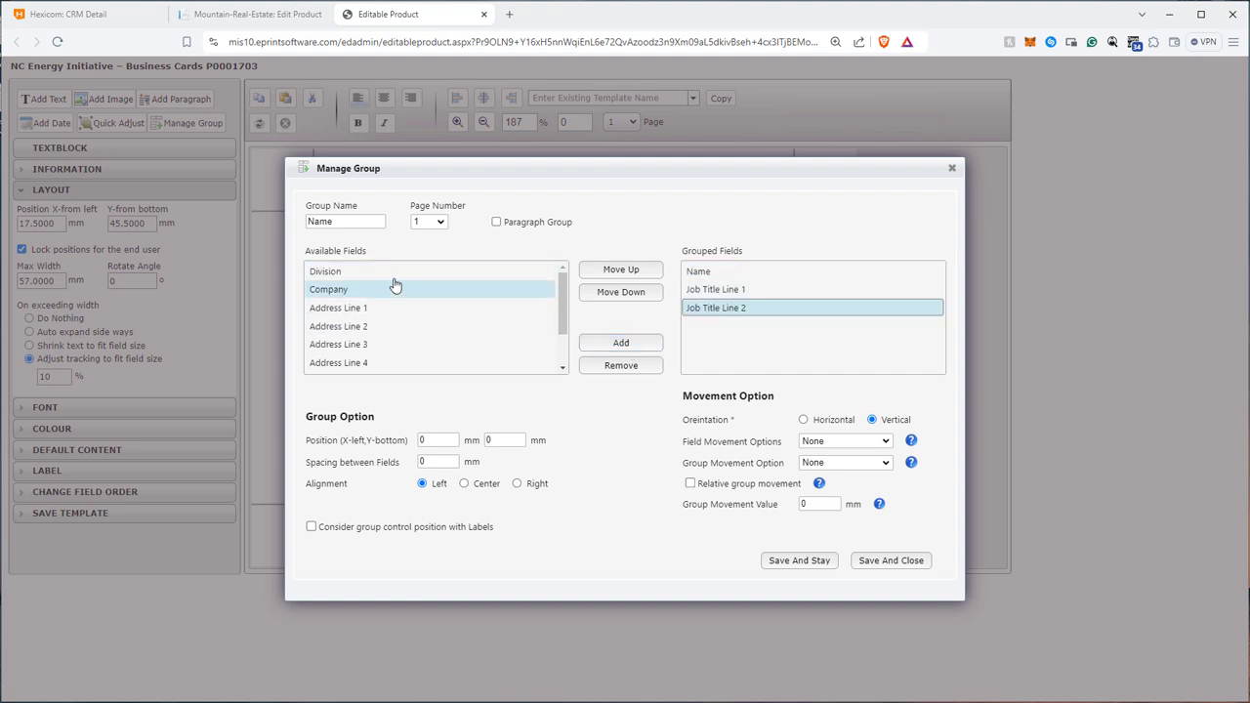
click(395, 277)
click(623, 344)
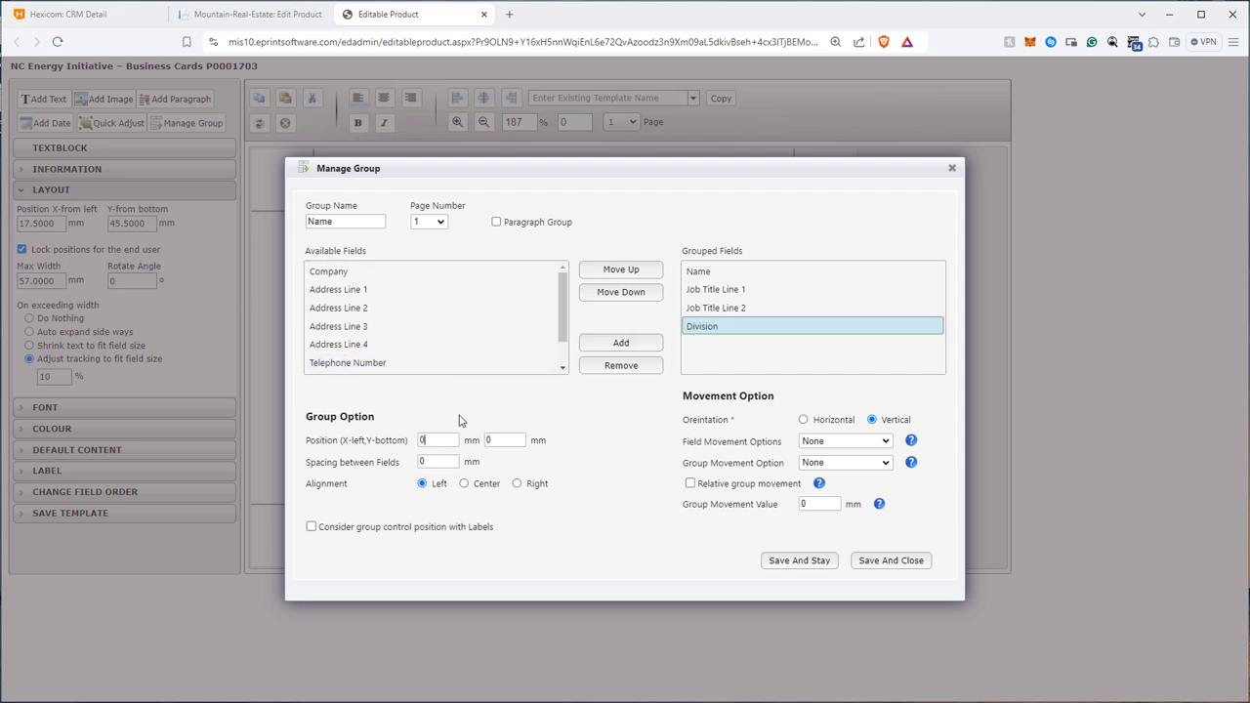
Position the Name group at X 17.5 mm, Y 45.5 mm and set the spacing between fields to 0.7 mm.
text(17.5)
key(Tab)
text(45.5)
click(442, 461)
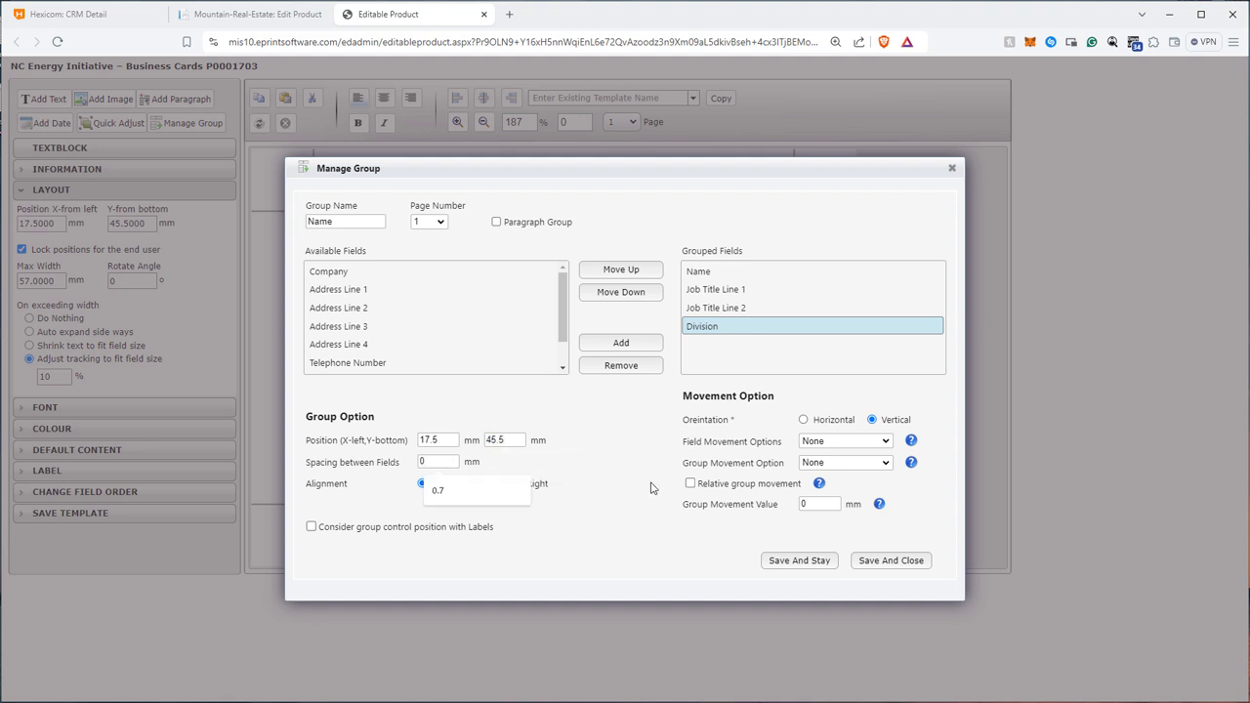
click(477, 492)
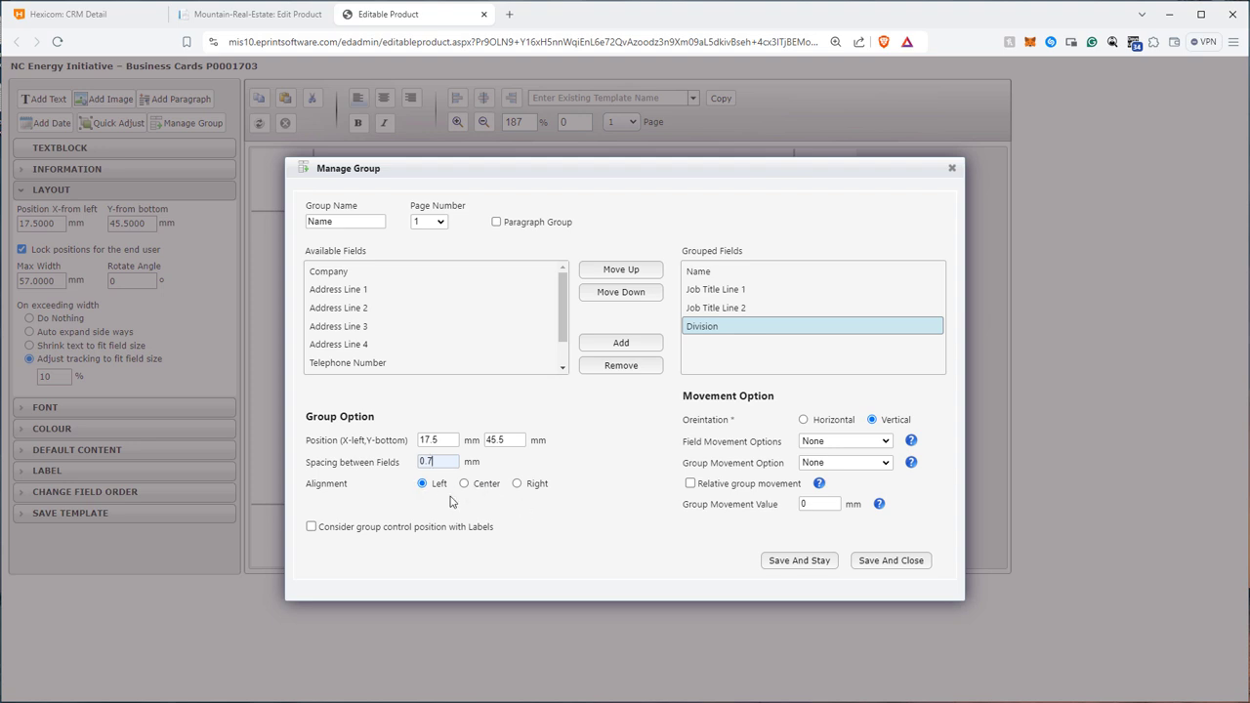
Set the Name group's field movement to Move Field Up, and save and close the group.
click(872, 445)
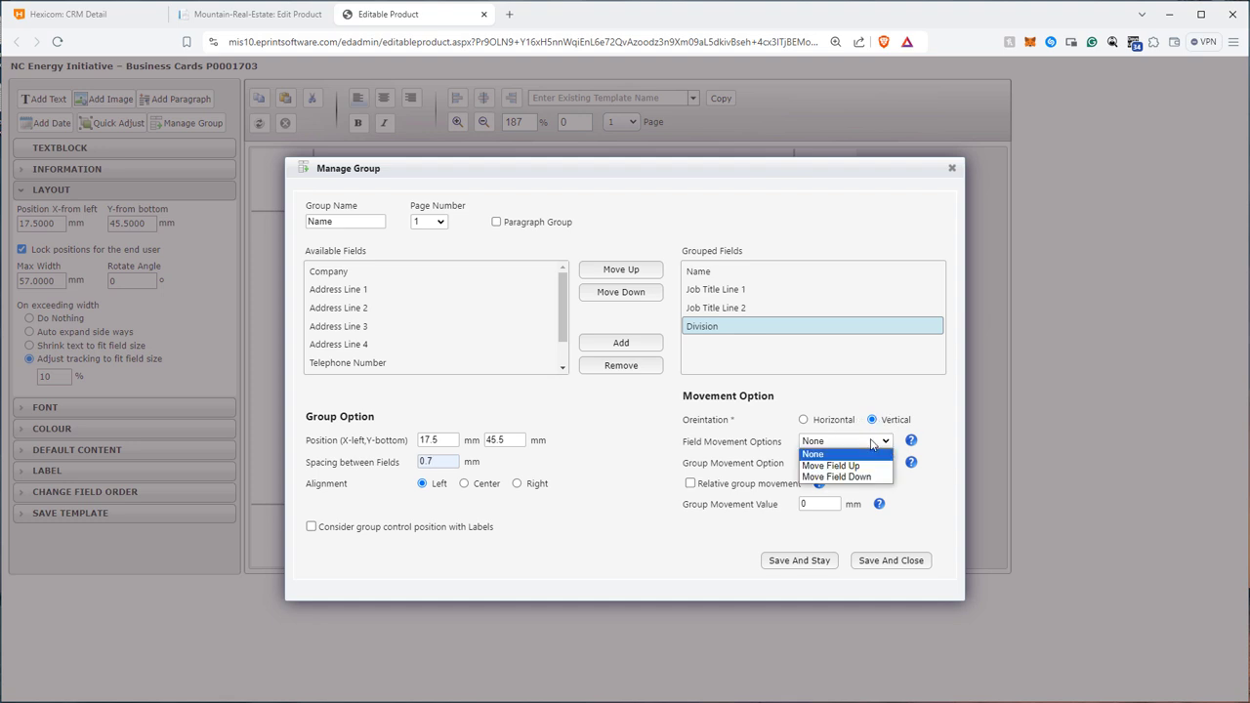
click(862, 466)
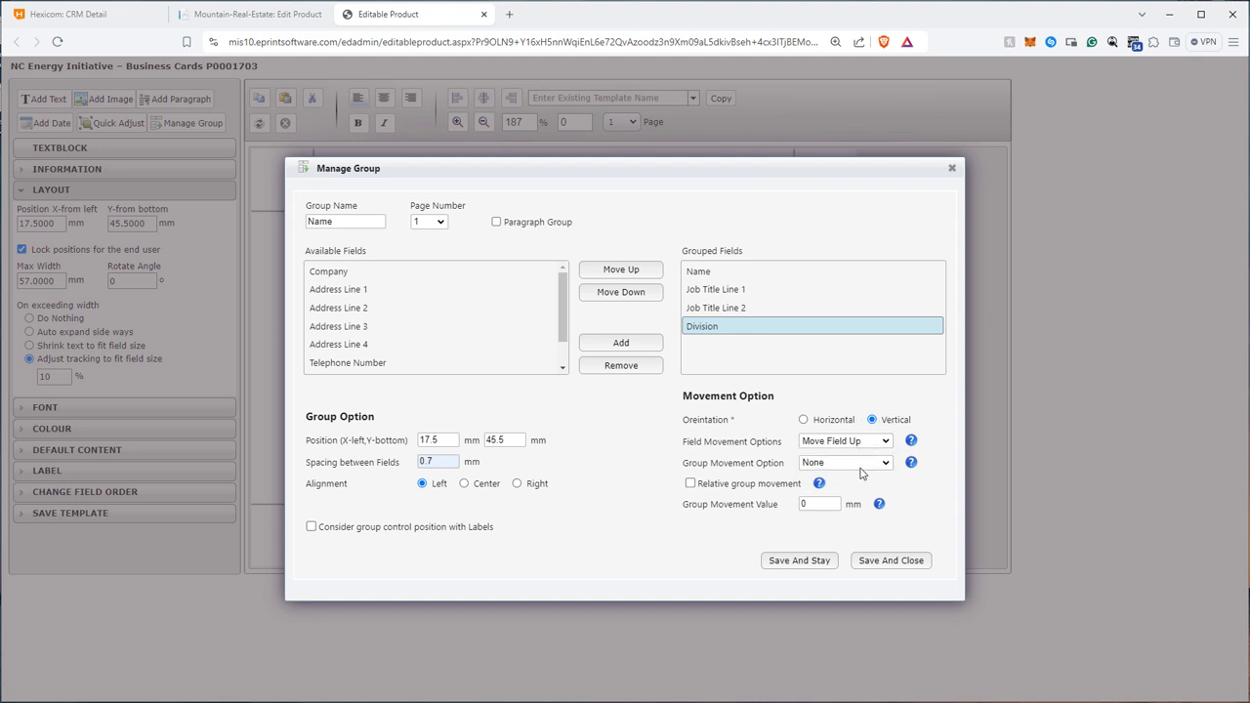
click(904, 568)
Reload the storefront business card form and clear Job Title Line 2 to test the Name group.
click(260, 20)
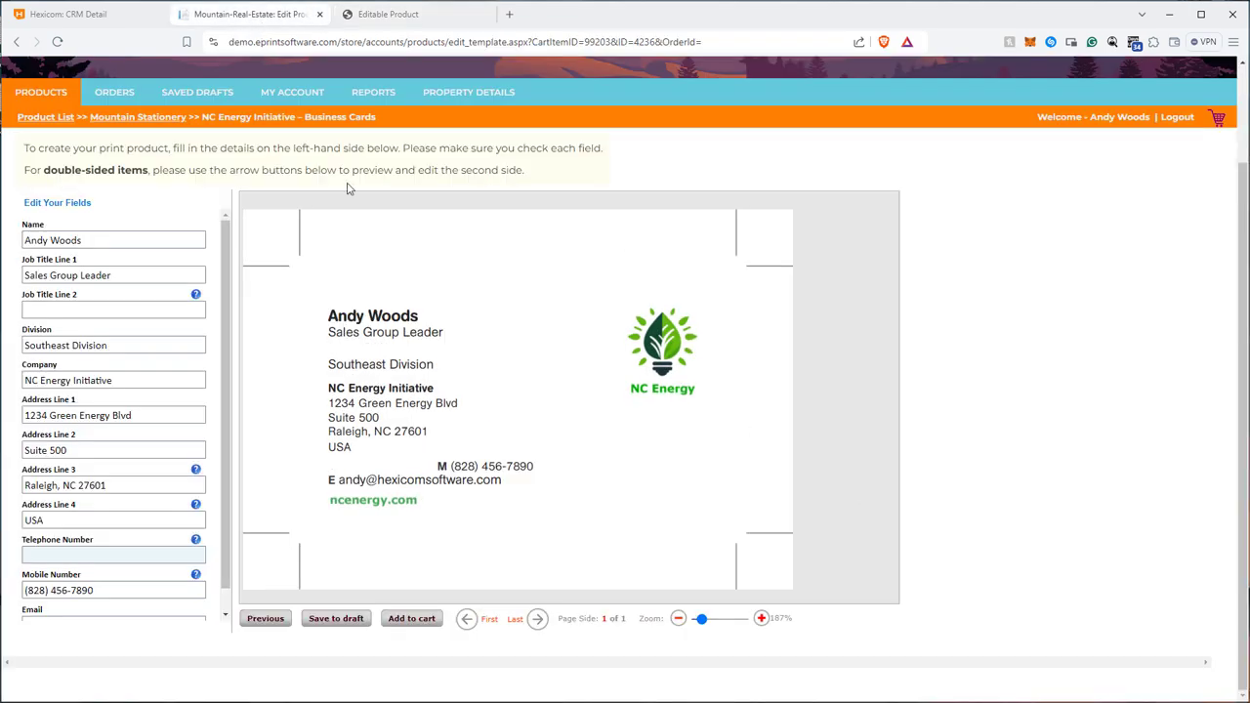
key(F5)
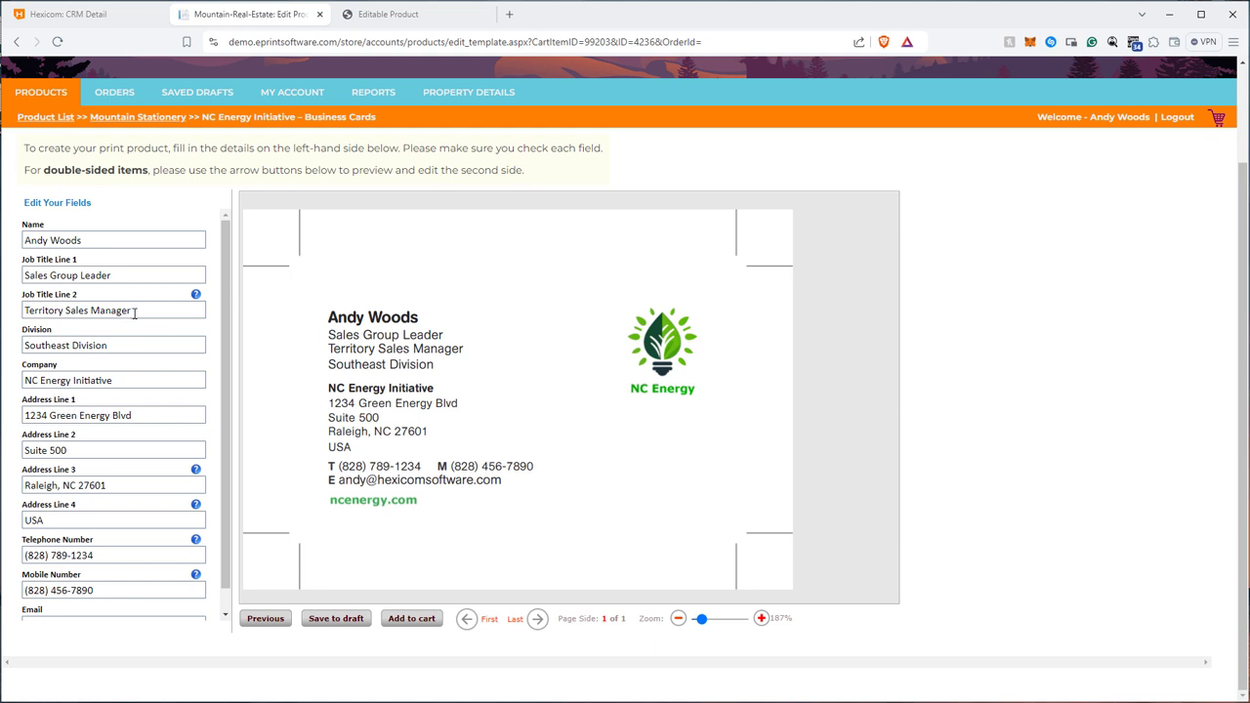
drag(139, 311, 23, 317)
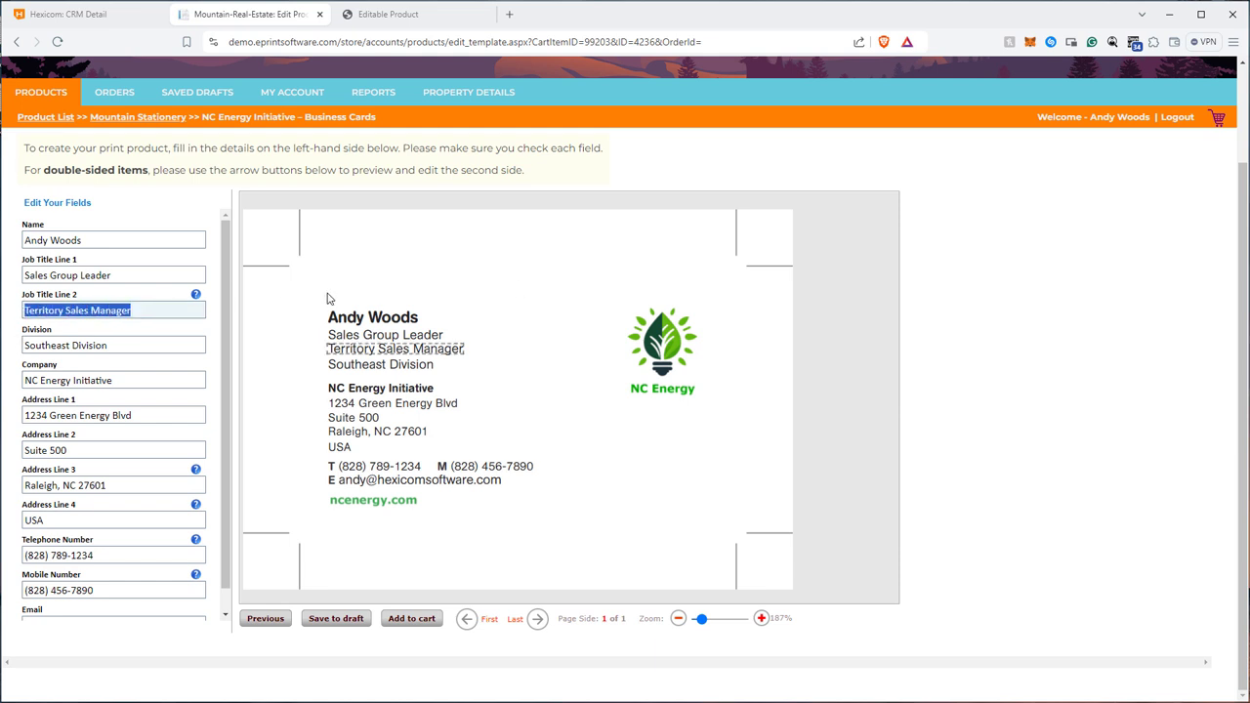
key(BackSpace)
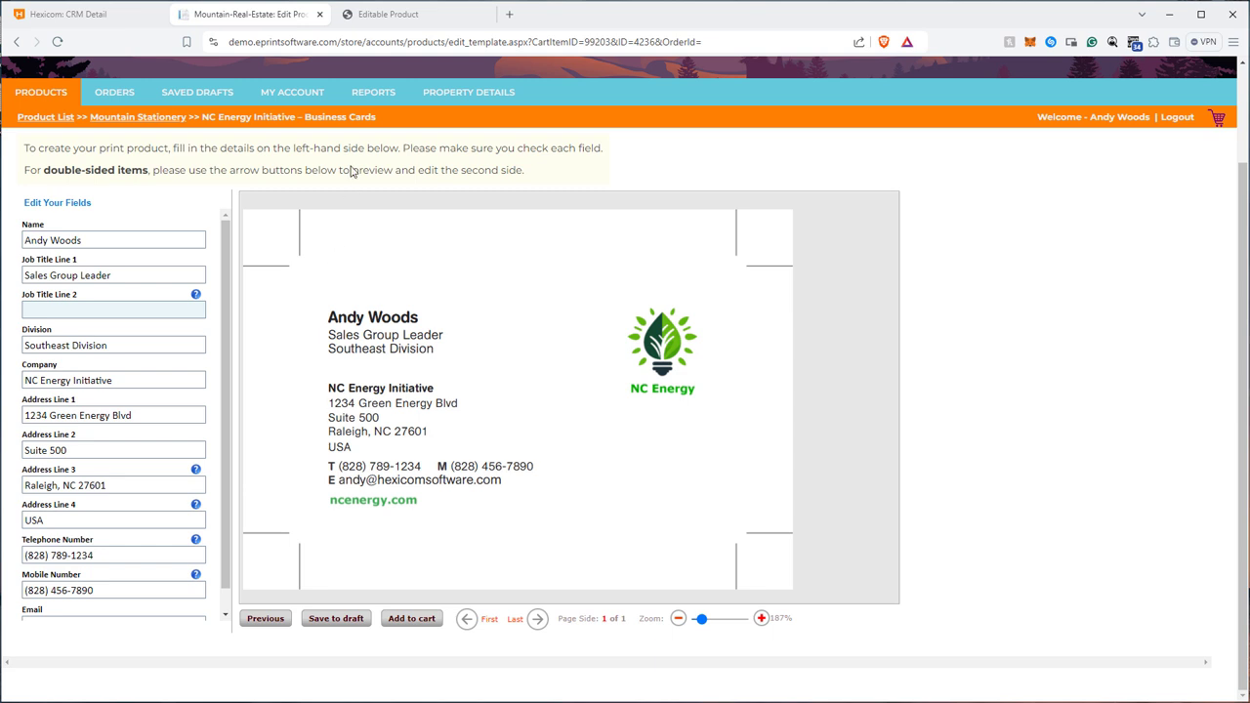
Back in the template editor, show the layout position of the USA line and start a new group named Address.
click(376, 14)
click(359, 409)
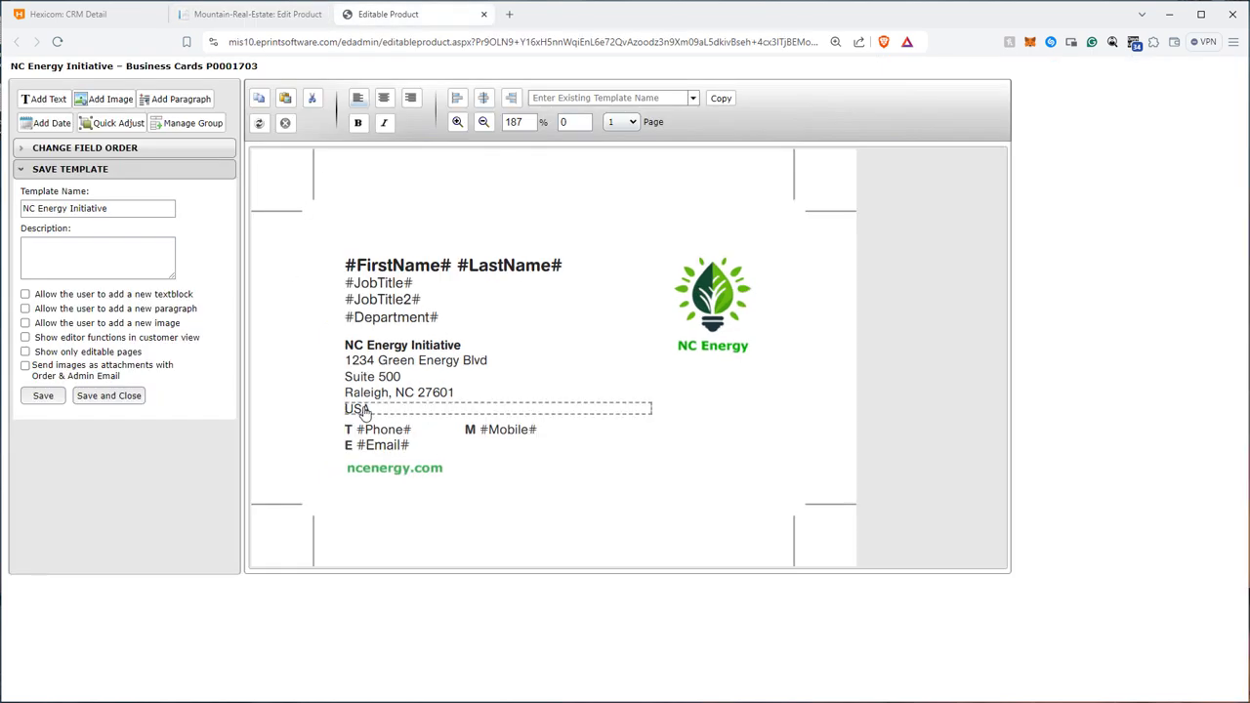
click(114, 194)
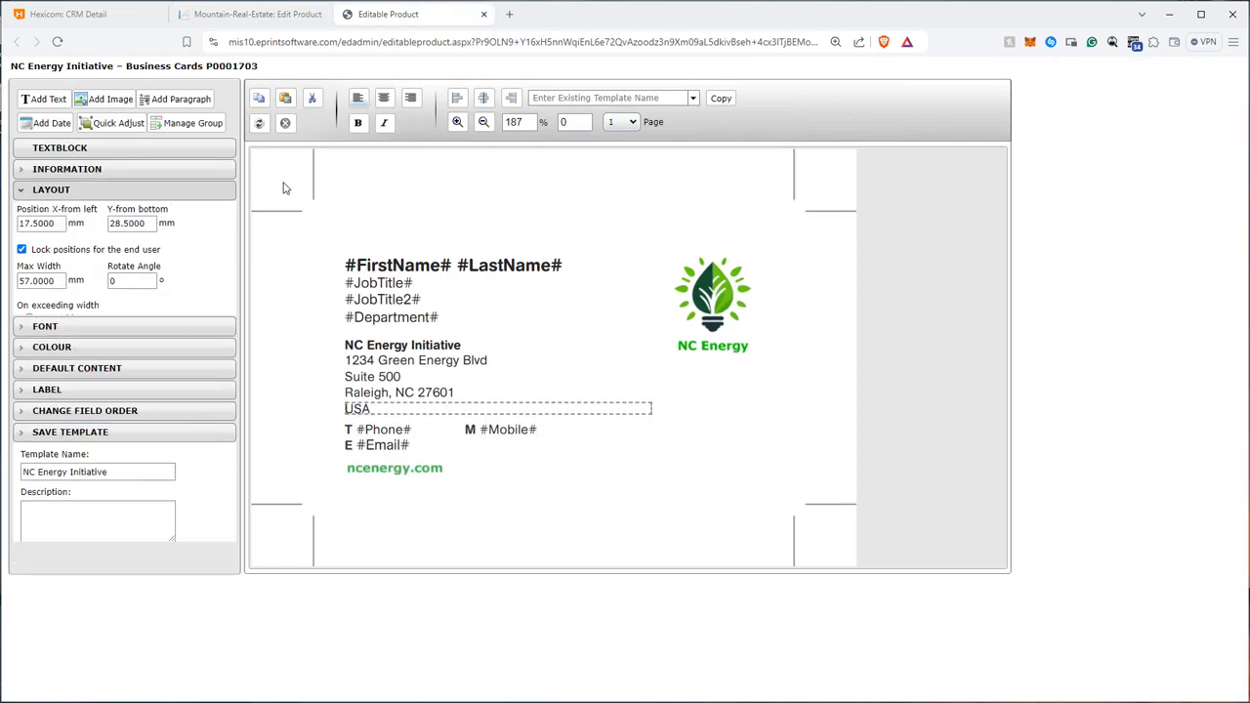
click(193, 123)
click(995, 260)
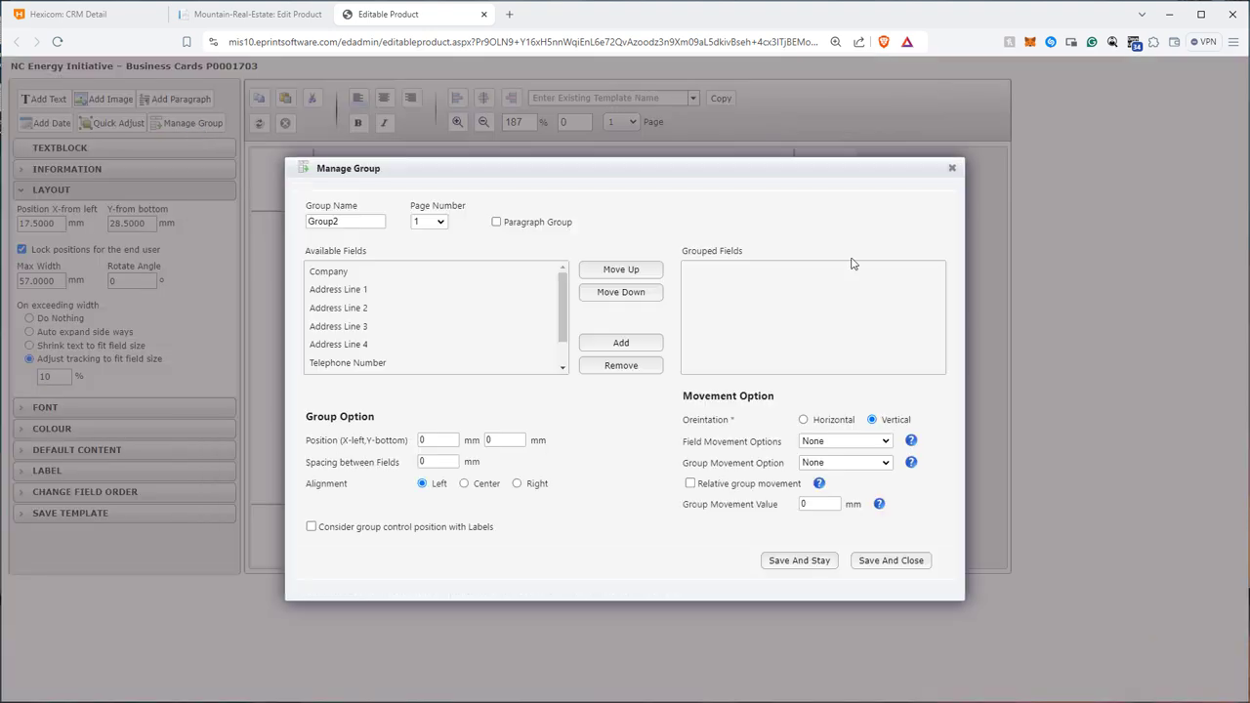
double_click(369, 223)
text(Address)
drag(400, 168, 524, 170)
Add the Company field and Address Lines 1 to 4 to the Address group.
click(471, 276)
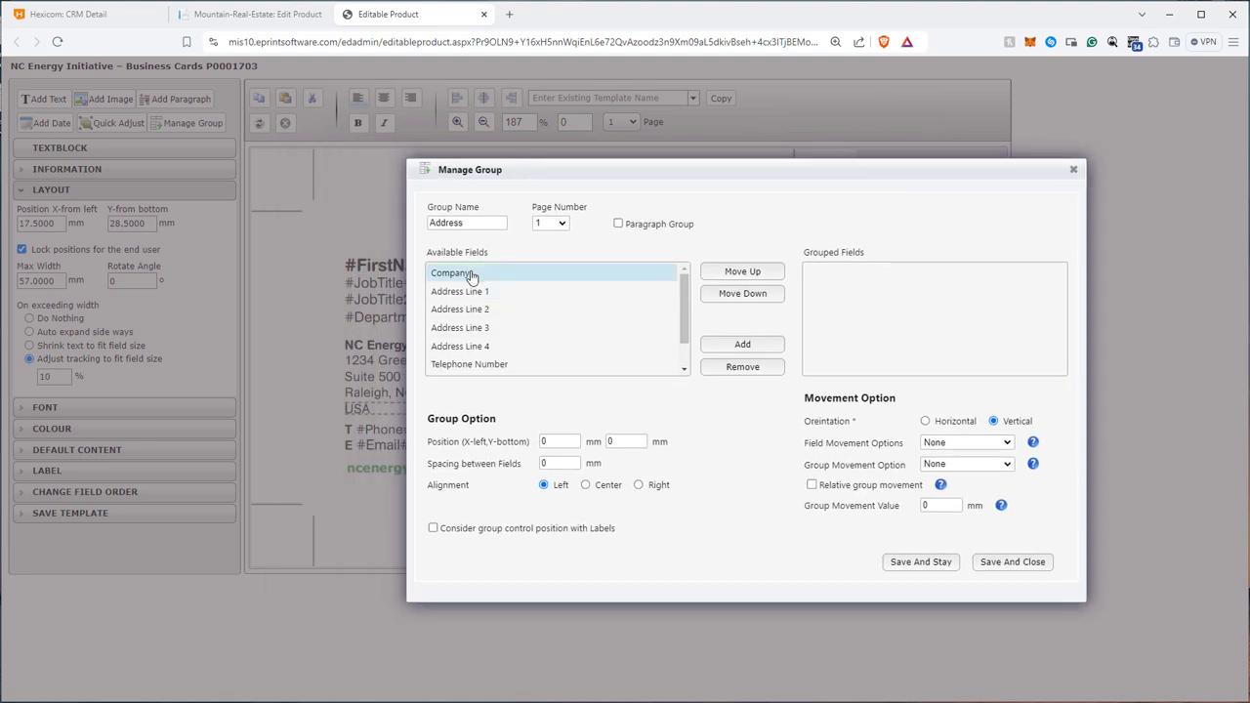
click(755, 343)
click(515, 276)
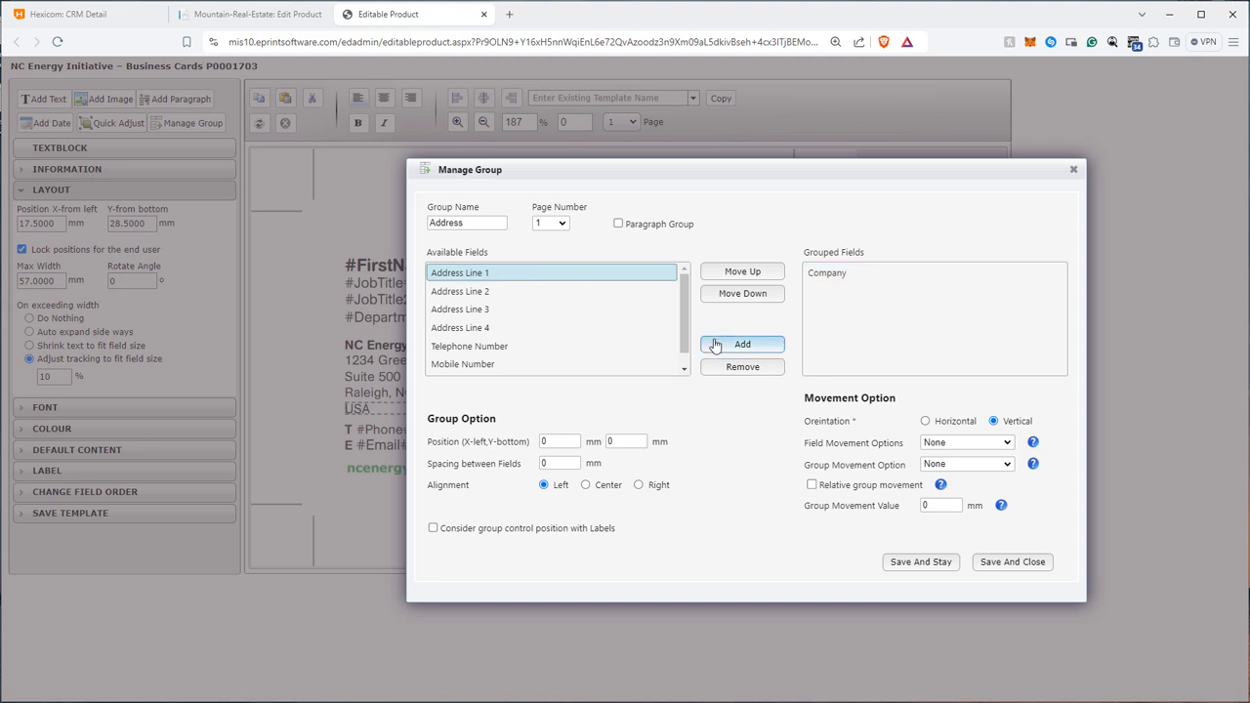
click(715, 345)
click(549, 278)
click(733, 343)
click(522, 274)
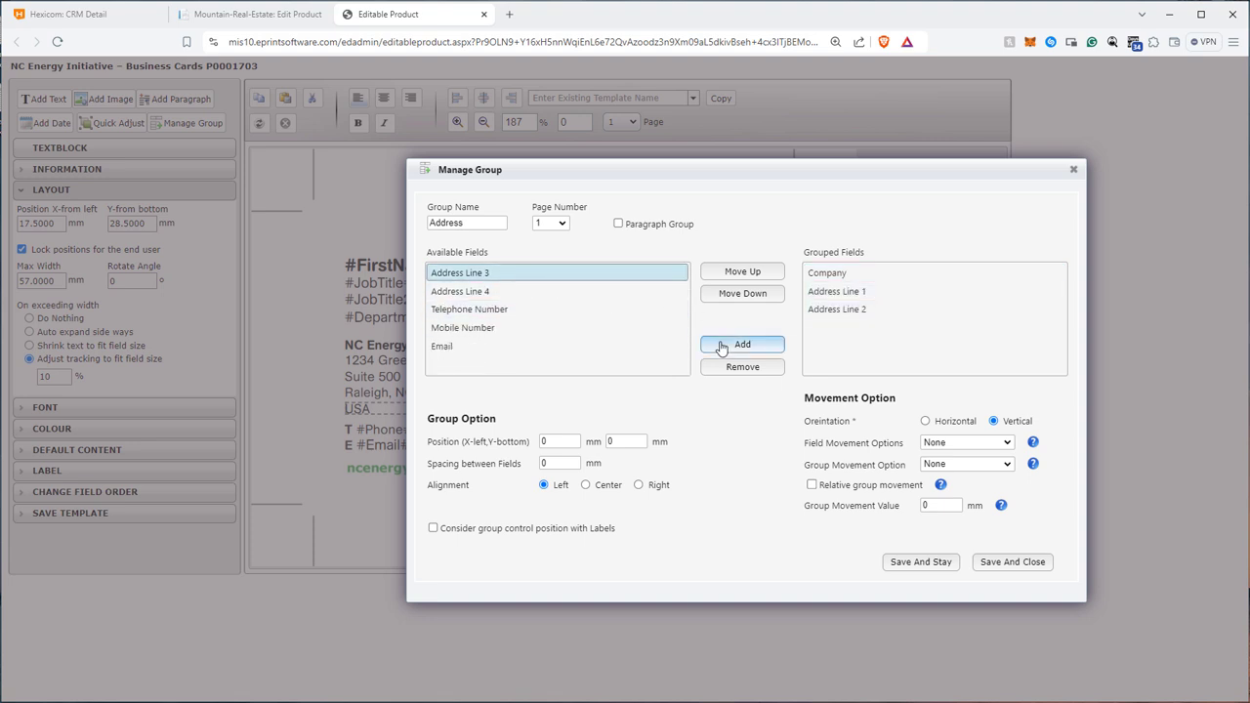
click(721, 348)
click(541, 276)
click(736, 344)
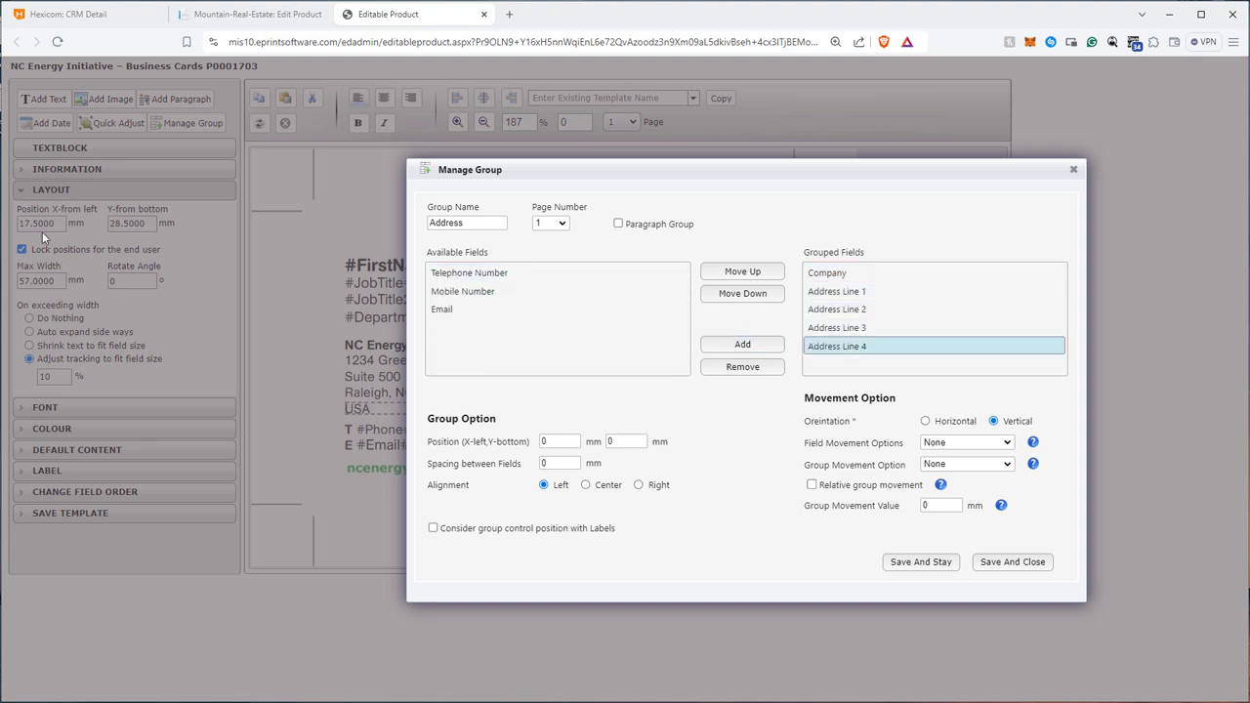
Position the Address group at X 17.5 mm, Y 28.5 mm and set the spacing between fields to 0.7 mm.
key(BackSpace)
text(17.5)
key(Tab)
text(28.5)
click(569, 465)
click(559, 491)
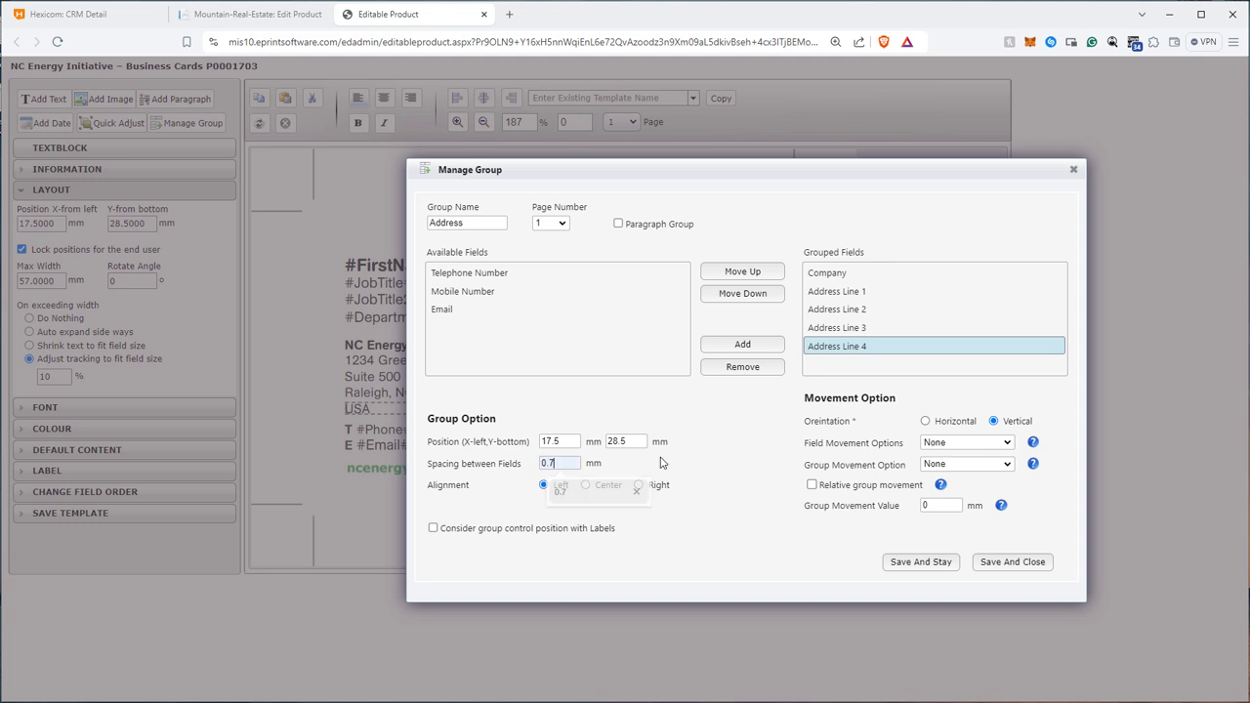
Set the Address group's field movement to Move Field Up, and save and close the group.
click(967, 442)
click(958, 467)
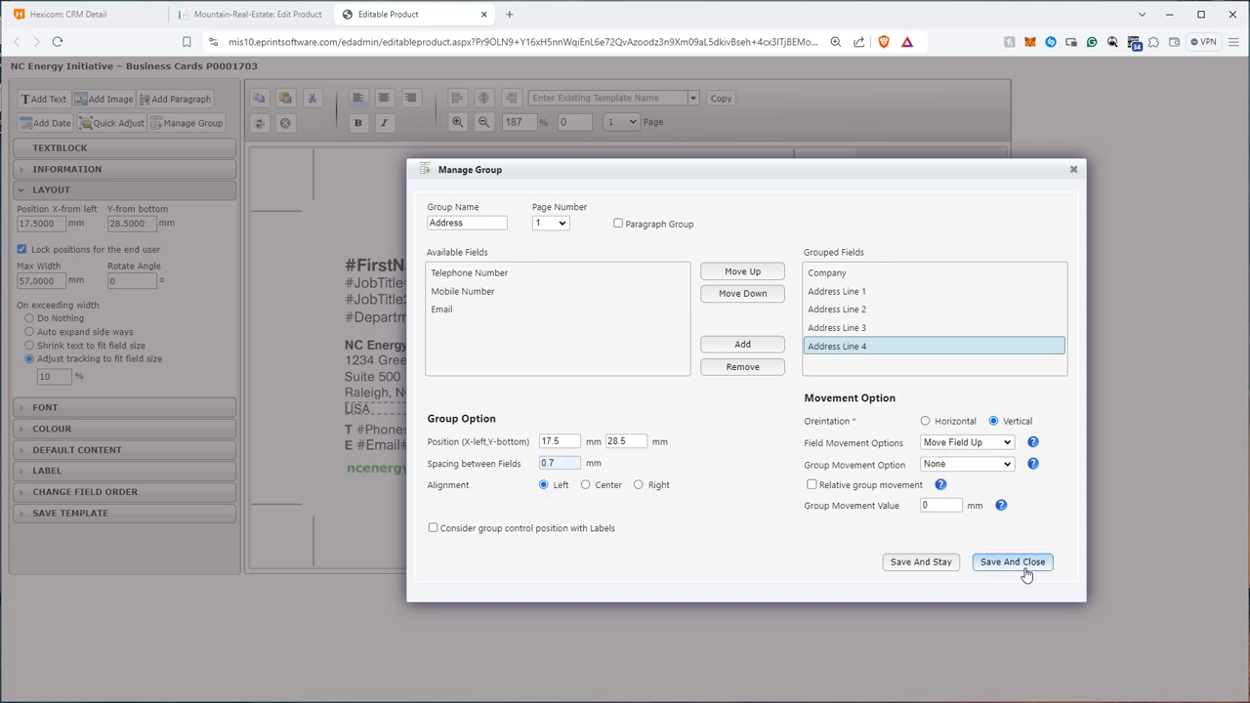
click(1012, 562)
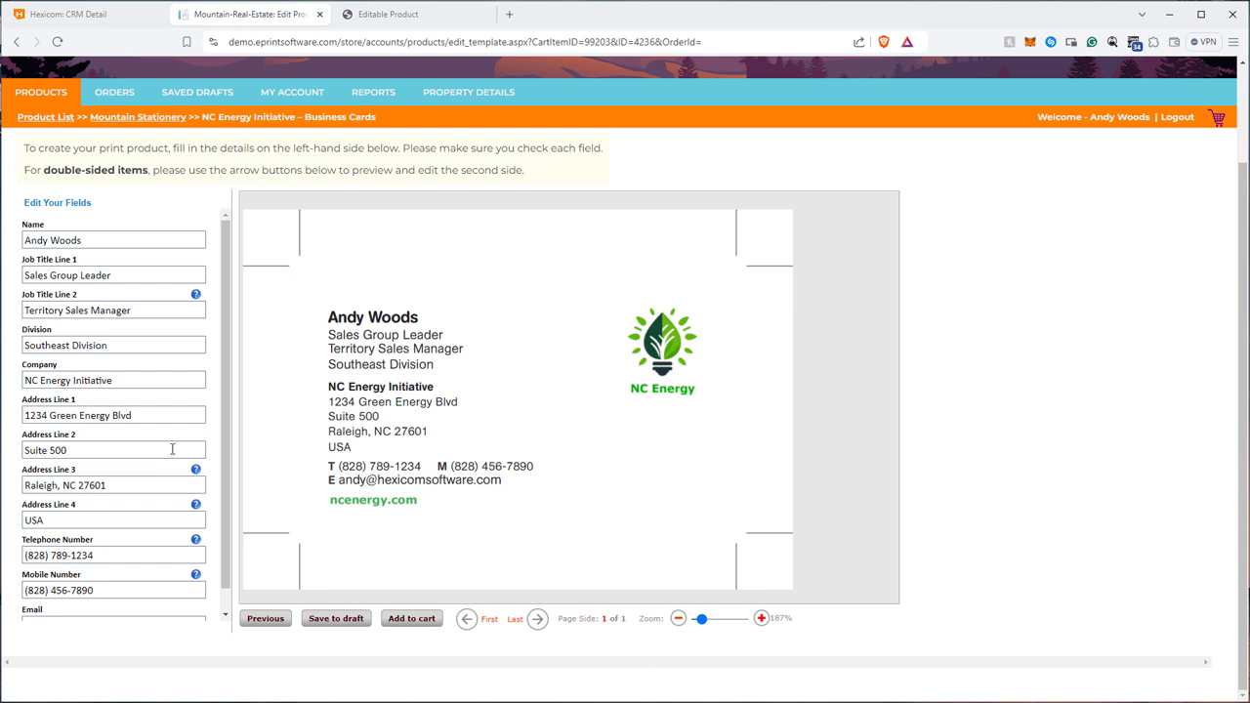
Clear Address Line 2 on the storefront business card form to test the Address group.
triple_click(90, 451)
key(BackSpace)
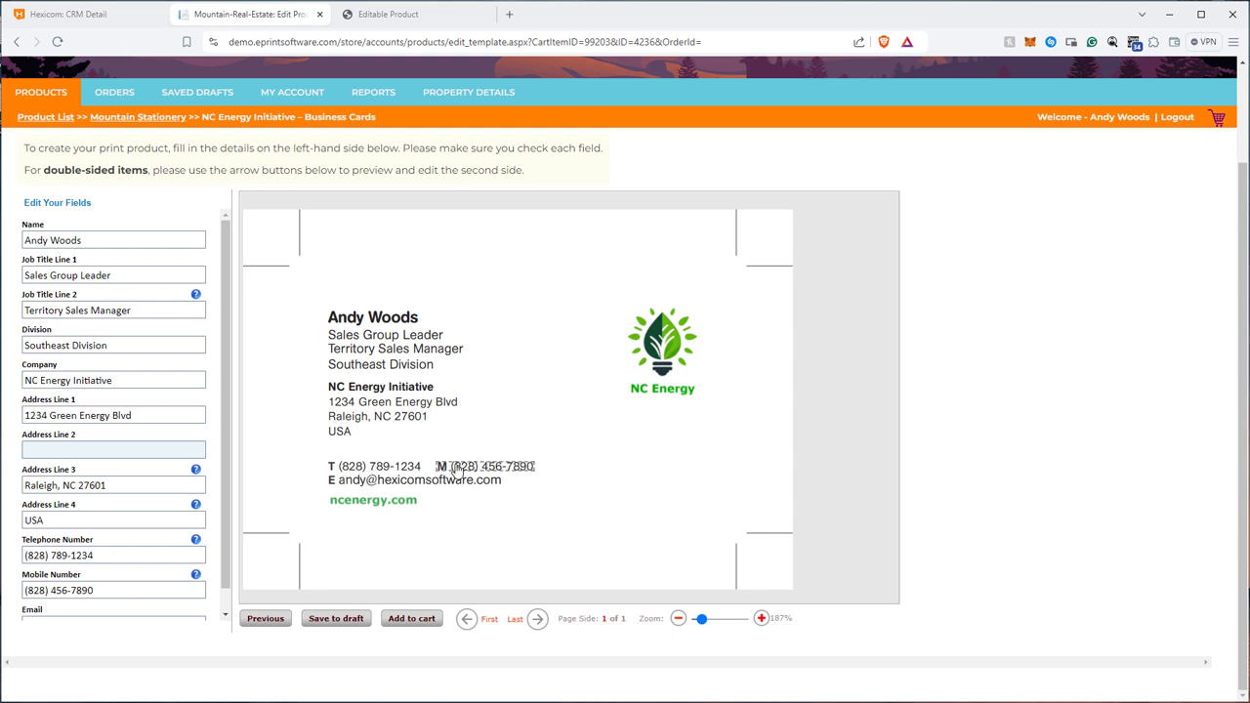
Return to the template editor and open the telephone field's layout settings to check its X and Y position.
click(376, 22)
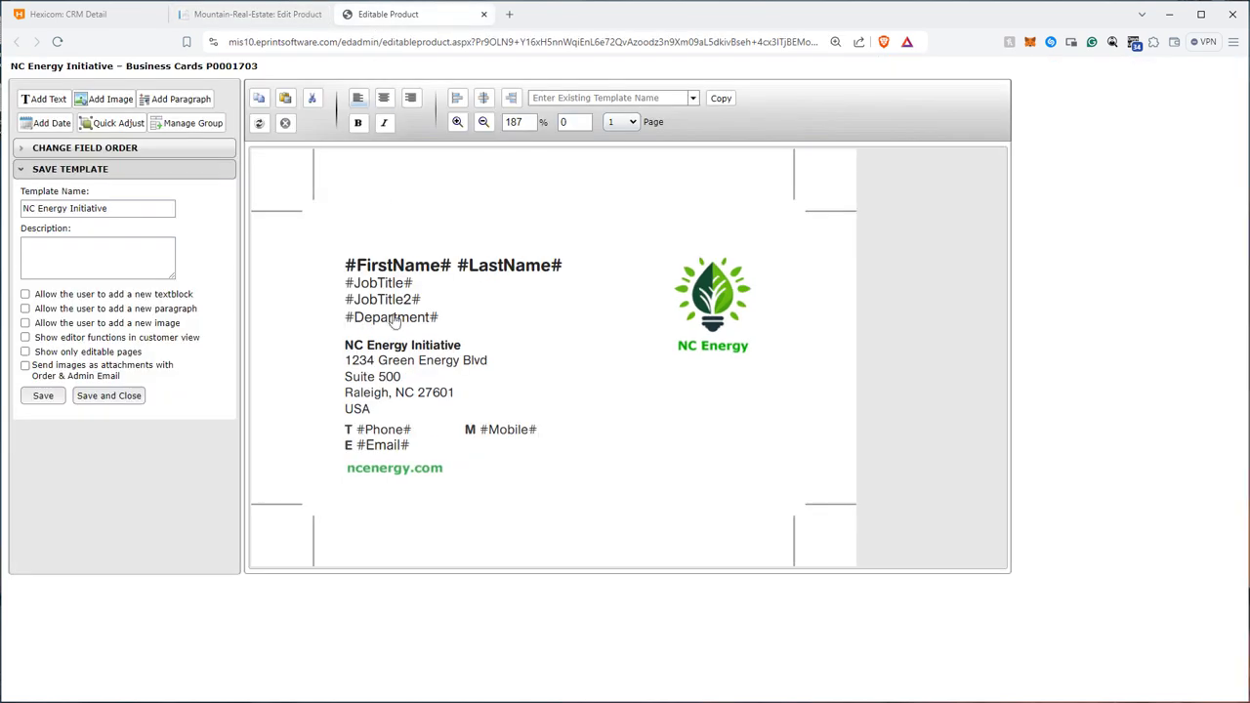
click(389, 429)
click(106, 192)
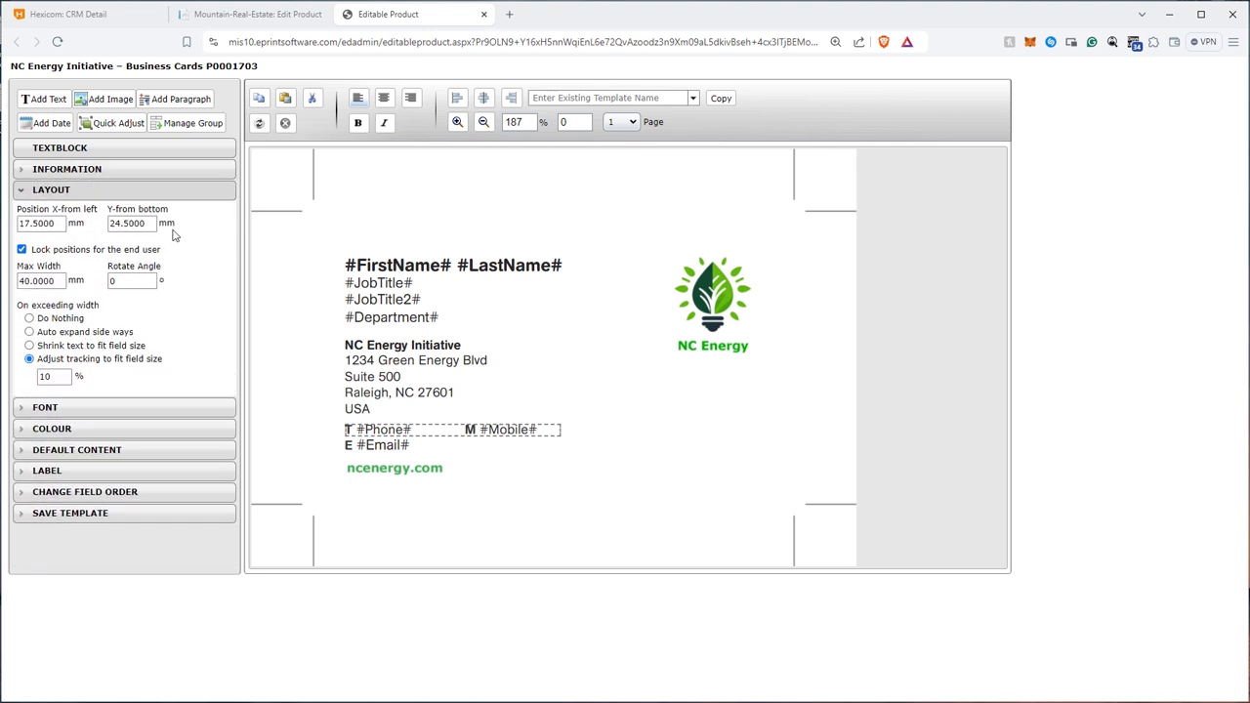
Create a new field group on page 1 named Phone Numbers.
click(201, 125)
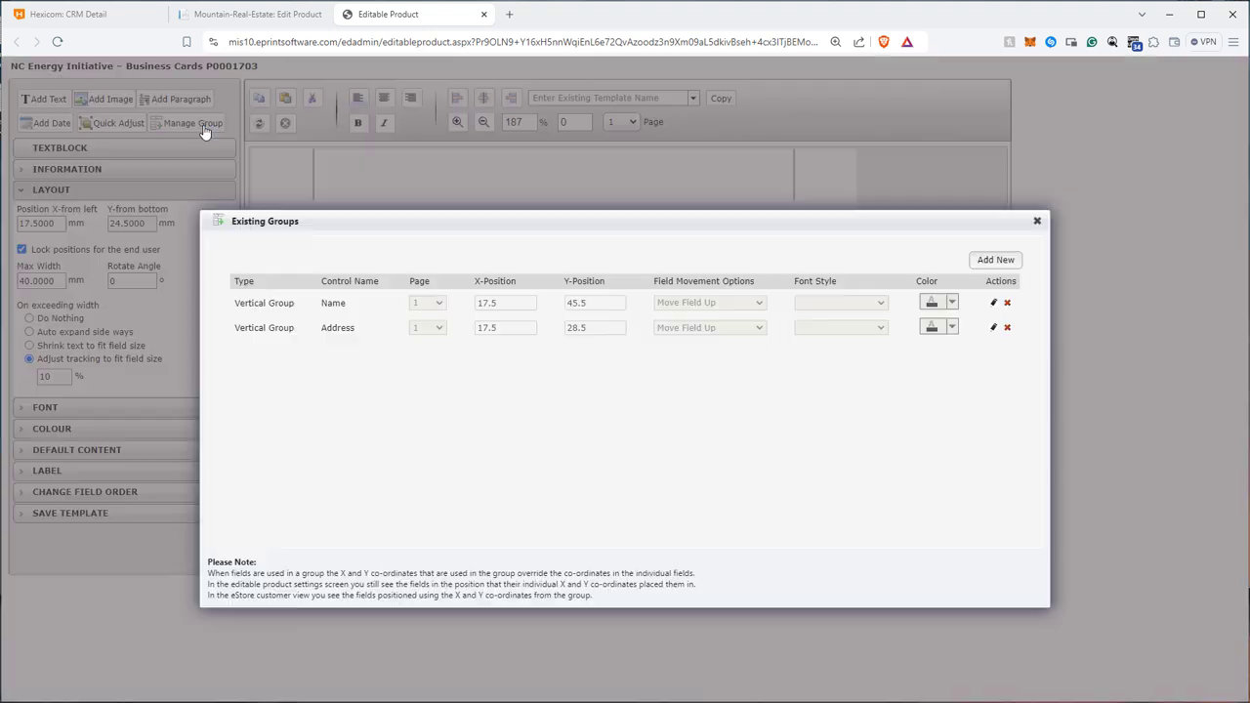
click(994, 260)
double_click(485, 220)
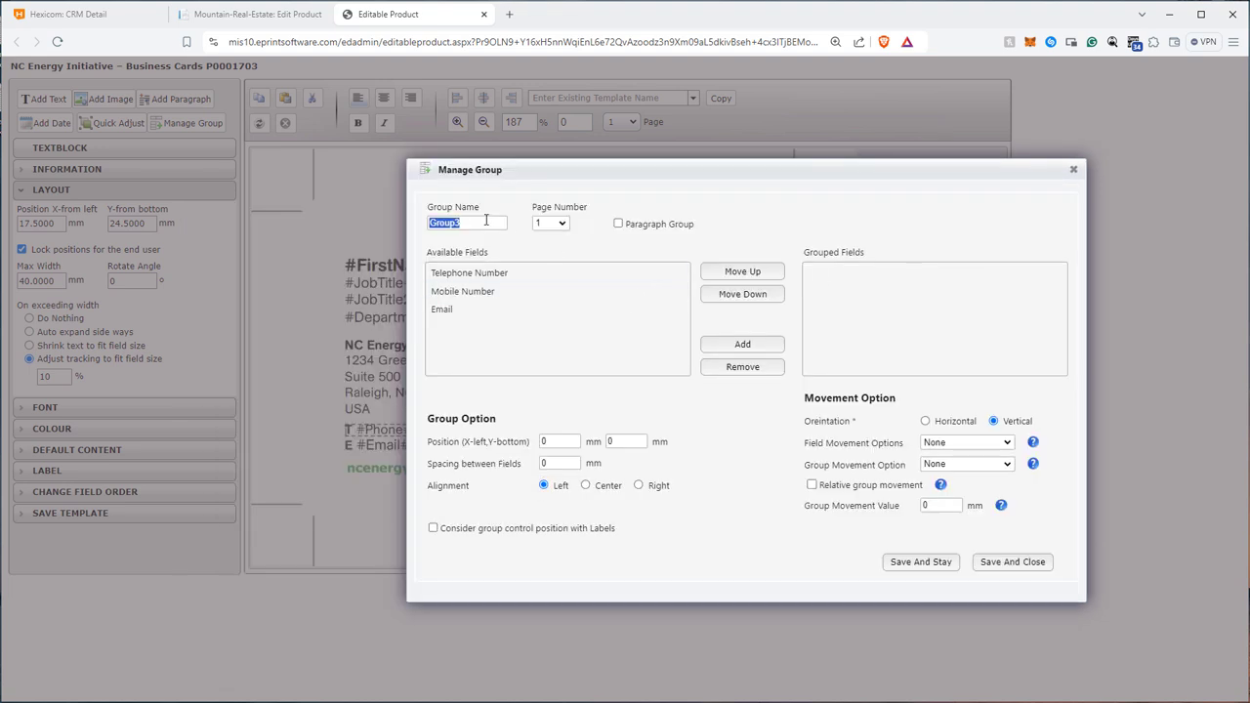
text(Phone Numbers)
click(493, 251)
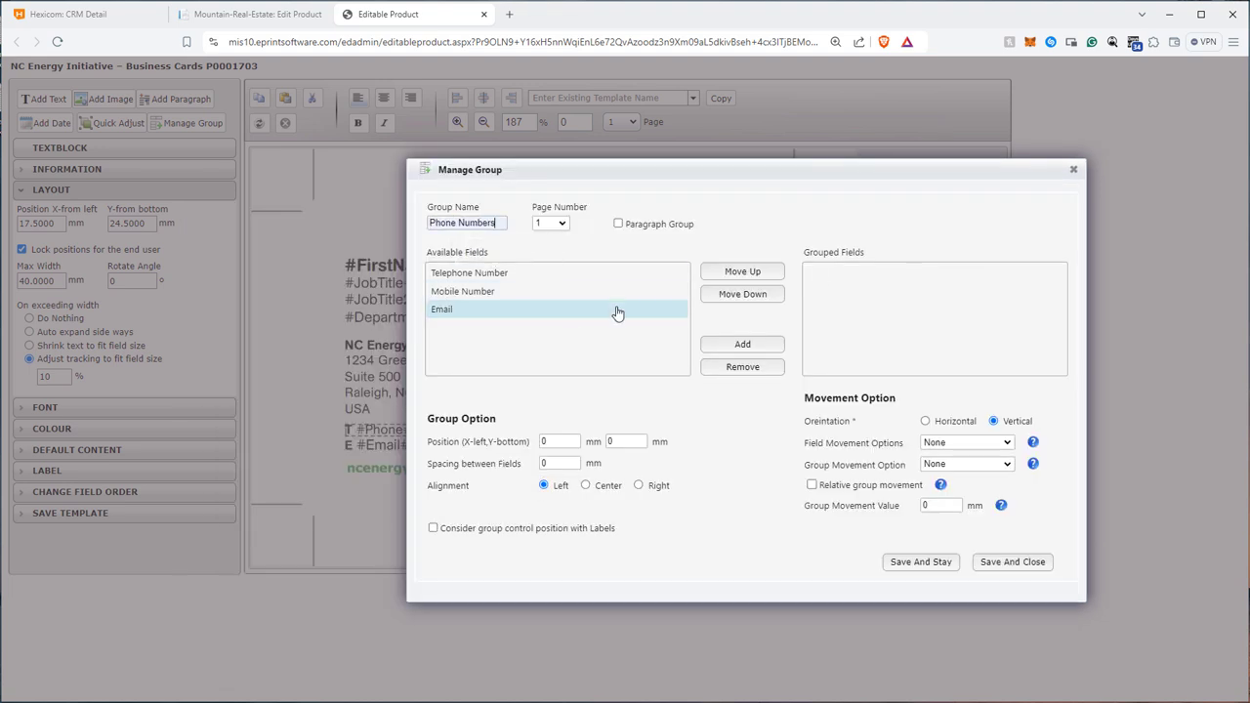
Add the Telephone Number and Mobile Number fields to the Phone Numbers group.
click(475, 274)
click(732, 343)
click(469, 273)
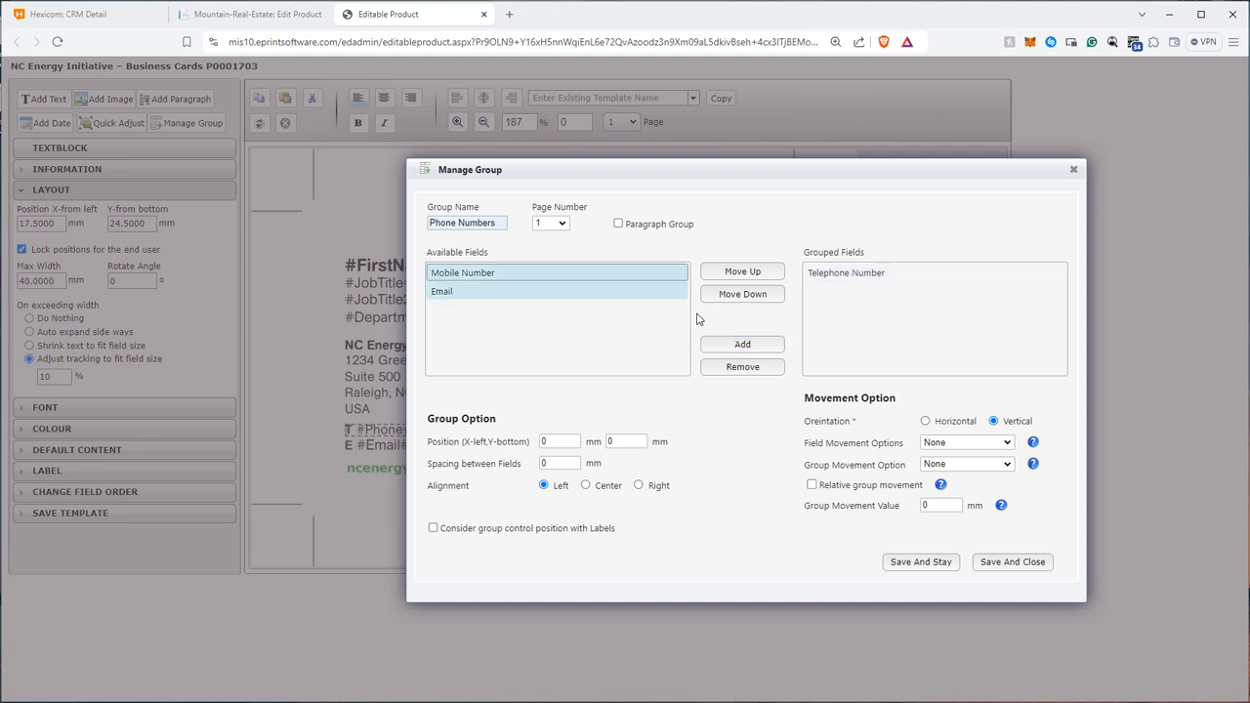
click(739, 342)
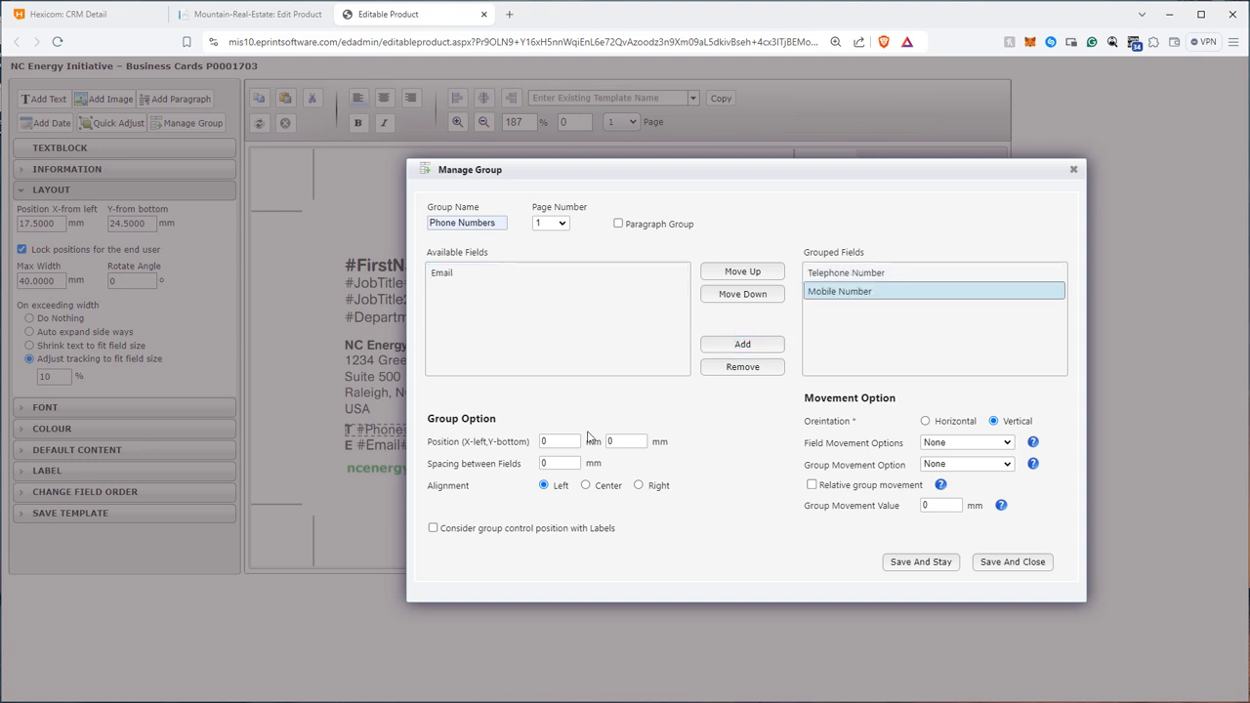
Set the Phone Numbers group to X 17.5 mm, Y 24.5 mm, 0.7 mm field spacing and Horizontal orientation, and save and close it.
text(17.5)
key(Tab)
text(24.5)
key(Tab)
click(583, 493)
click(952, 428)
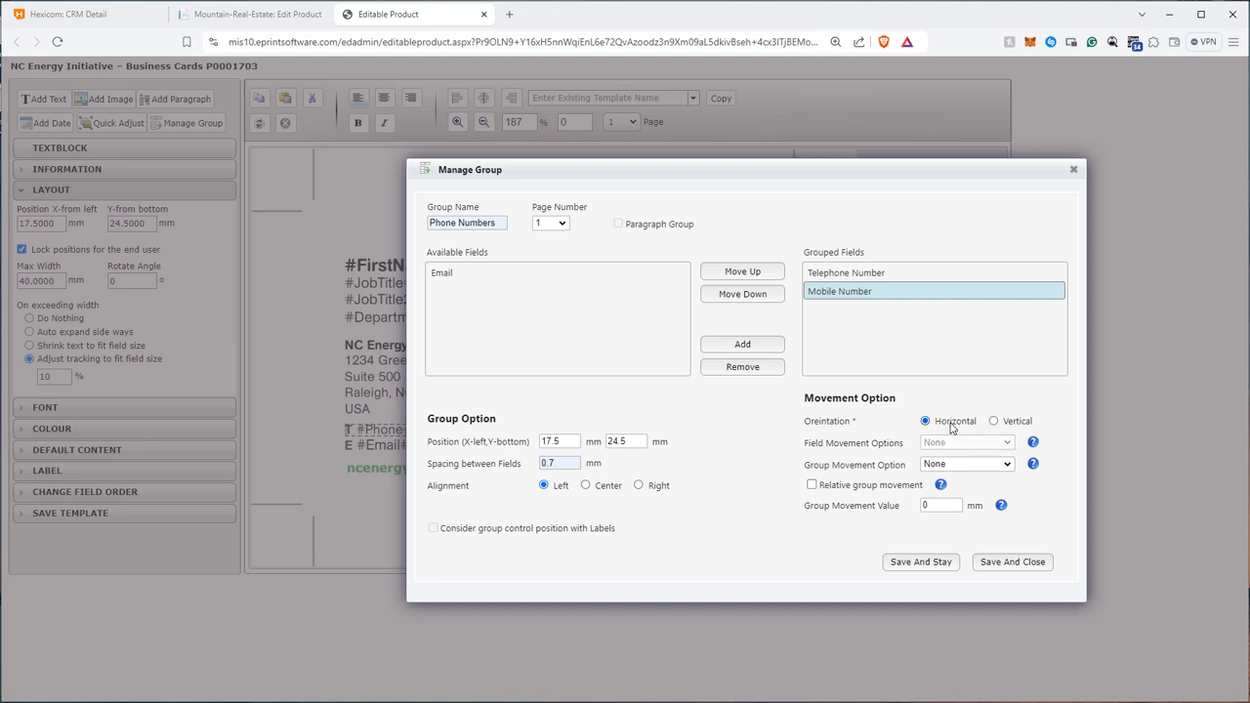
click(1012, 562)
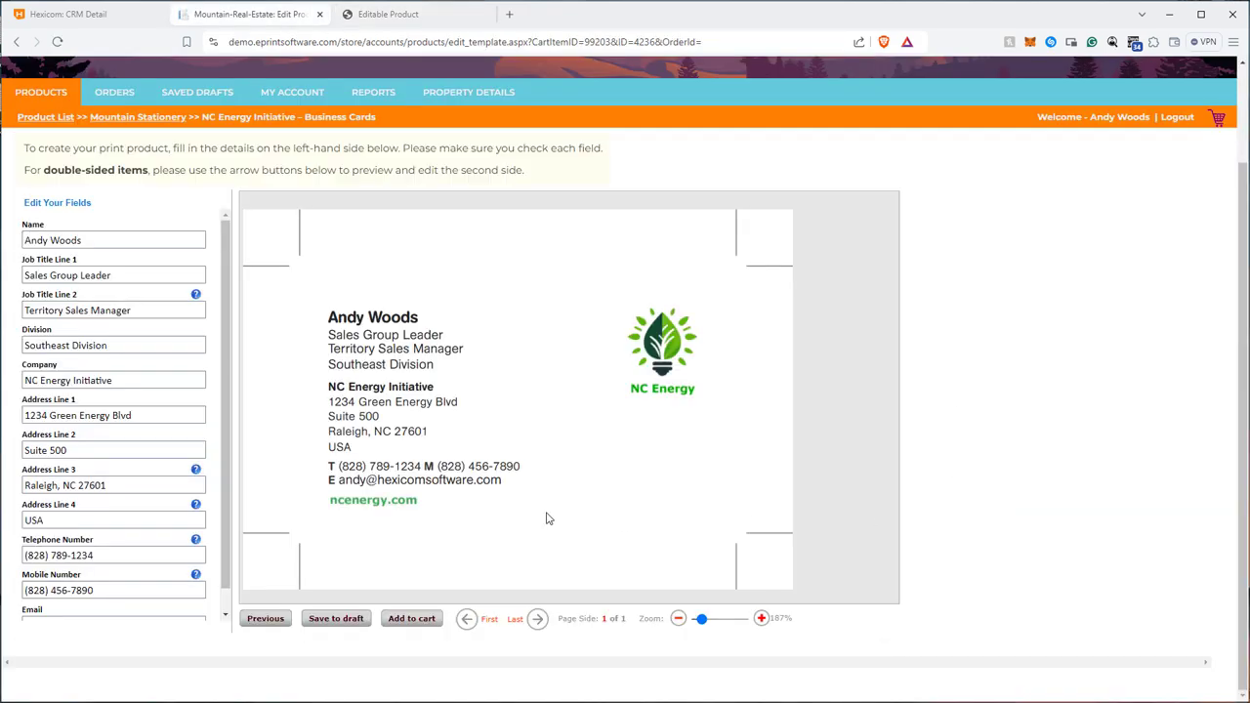
Clear Telephone Number, Address Line 2 and Job Title Line 2 on the storefront business card form to test all three groups.
drag(98, 558, 15, 555)
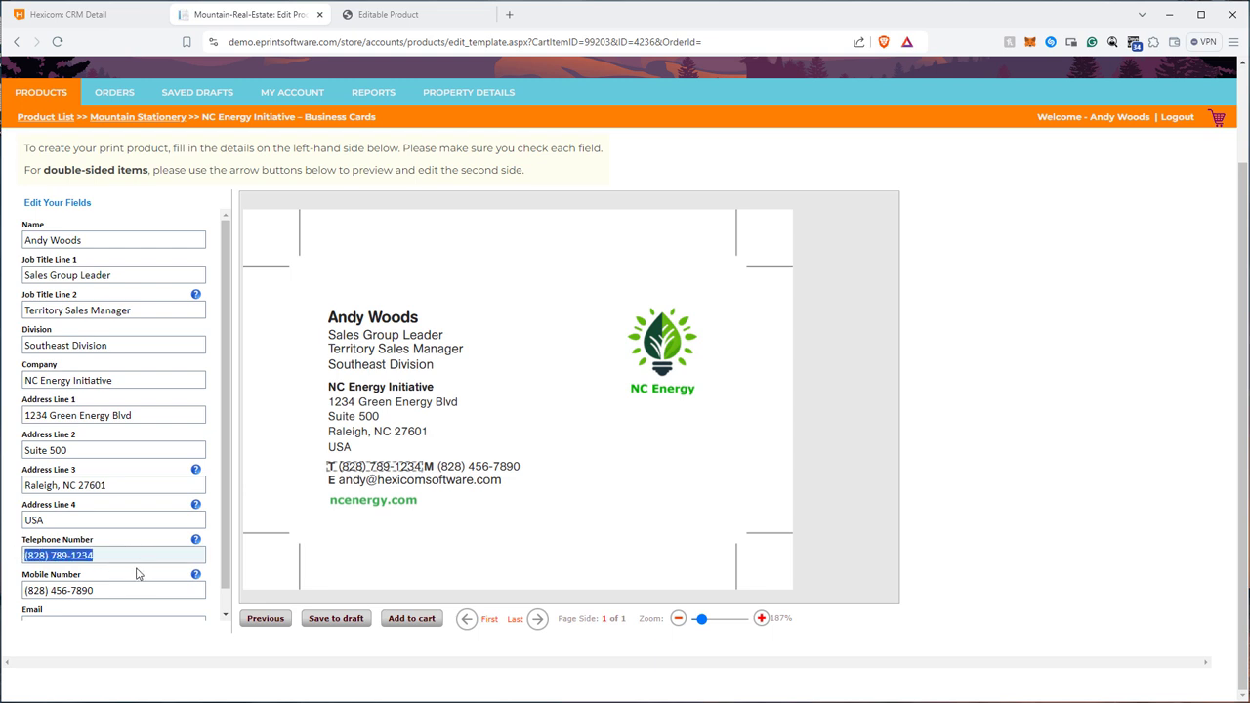
key(BackSpace)
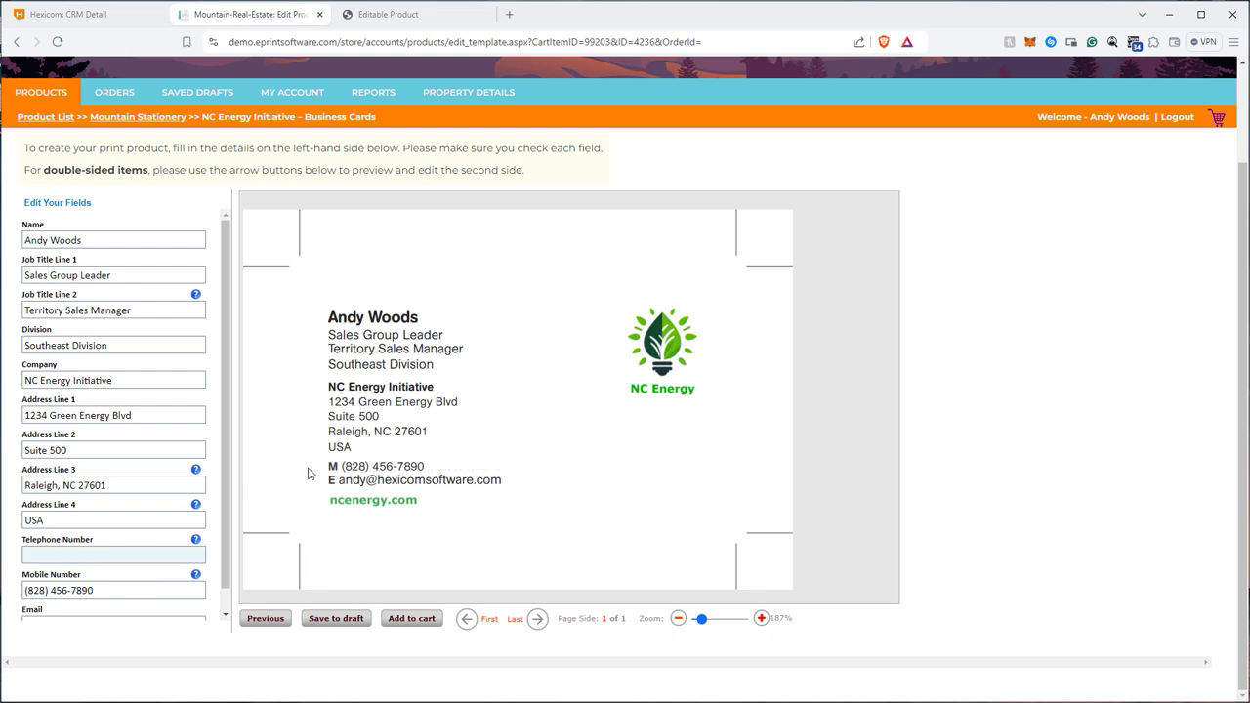
drag(89, 448, 24, 449)
key(BackSpace)
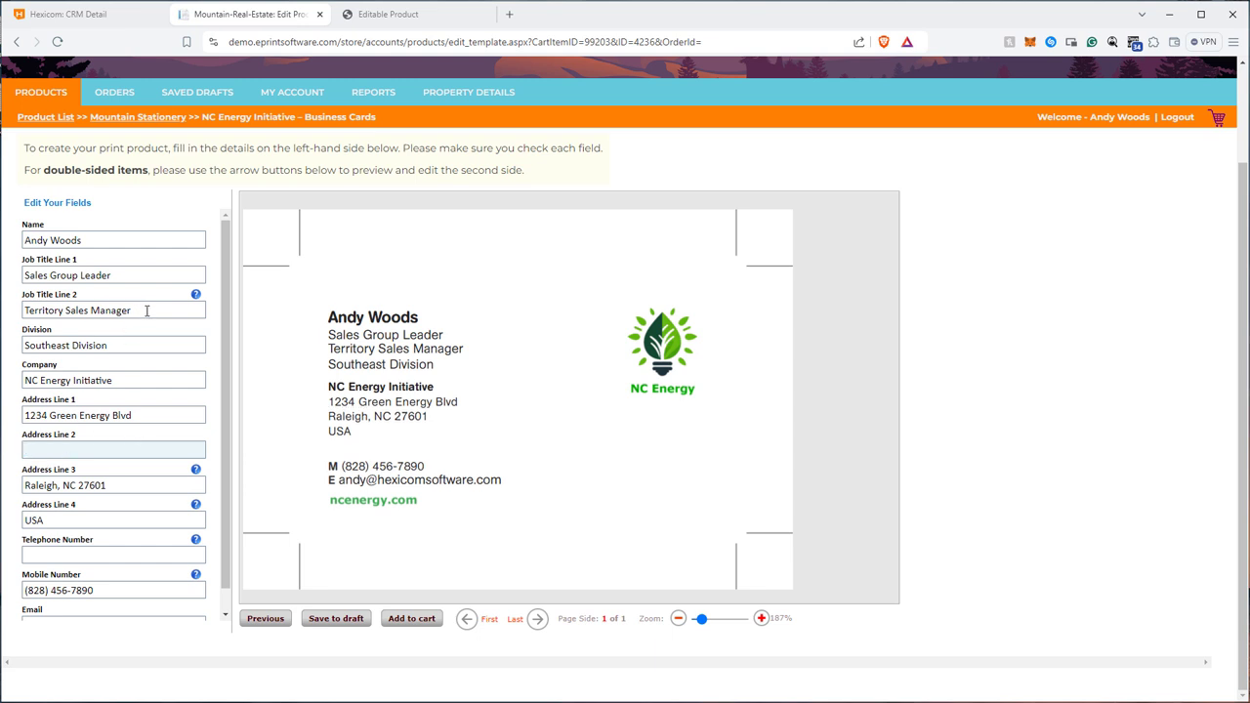
drag(146, 310, 9, 317)
key(BackSpace)
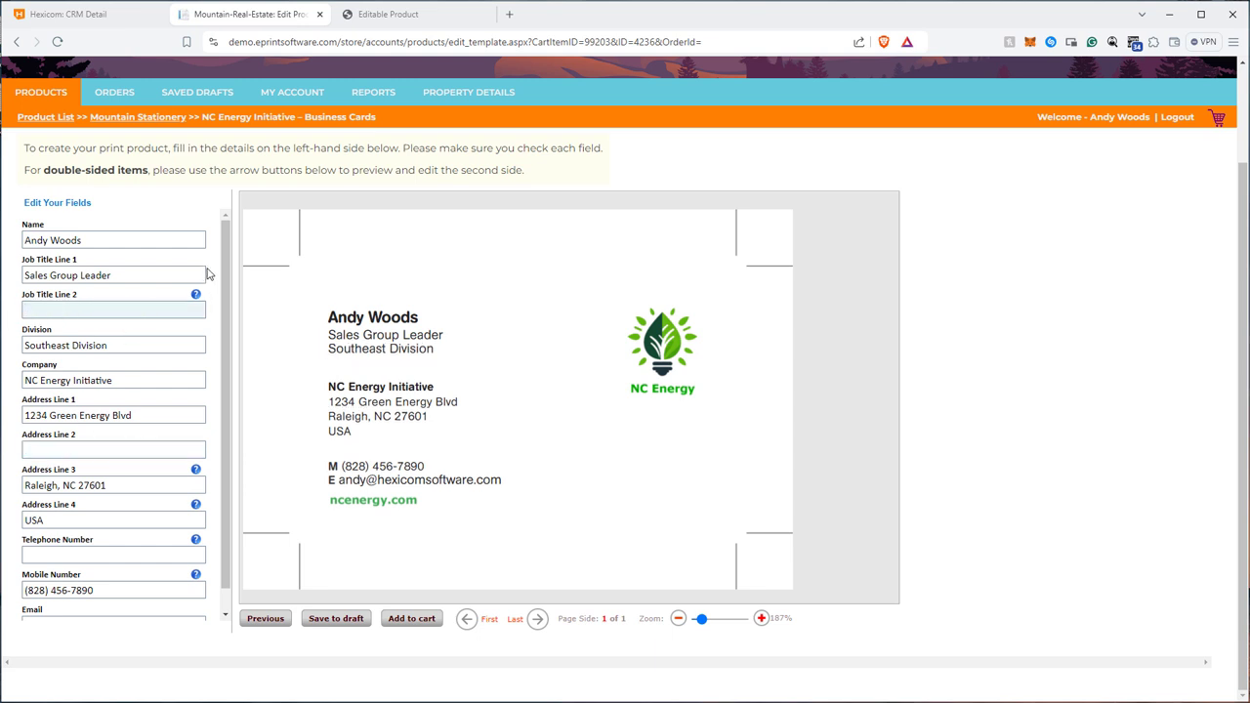